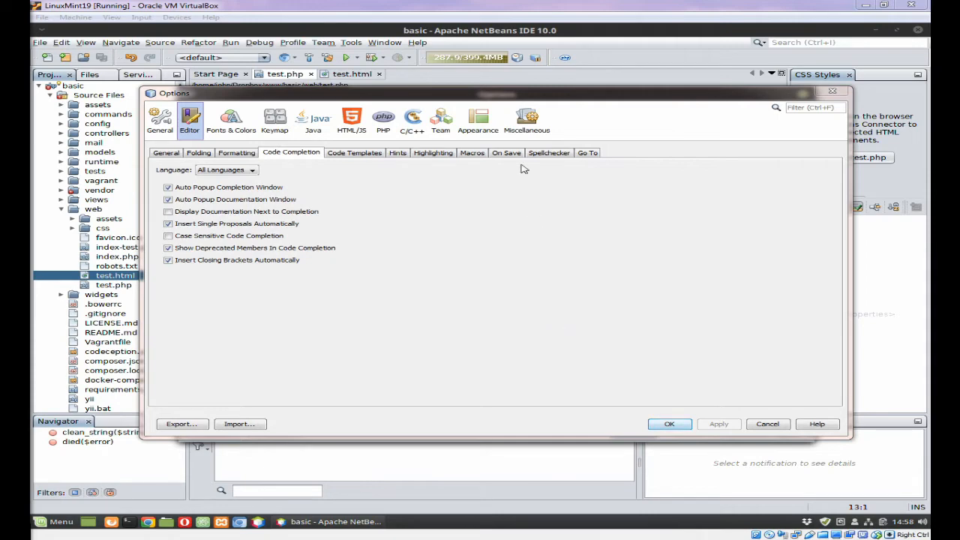
Step: Move the Options dialog, open at Editor > Code Completion, into a convenient position
drag(518, 91, 525, 294)
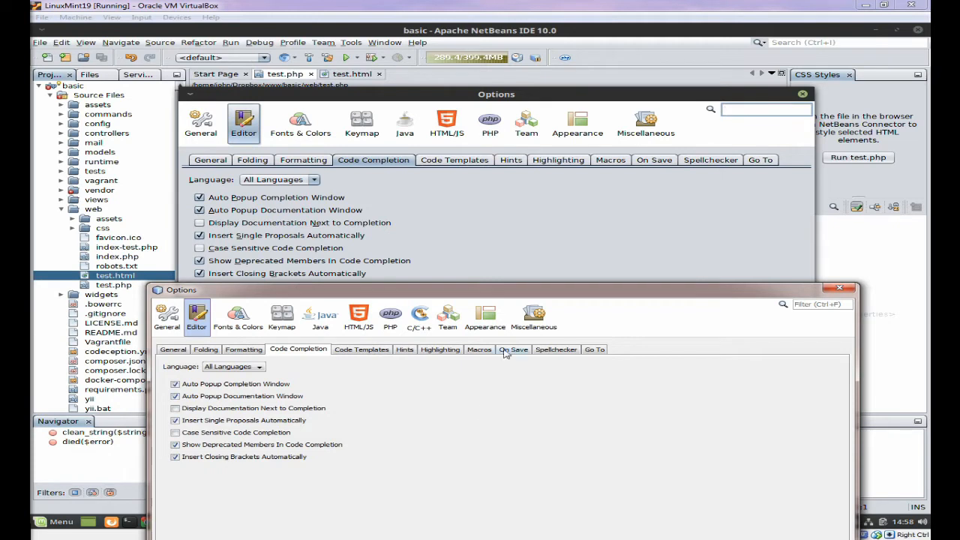
Step: Show Appearance > Look and Feel in Options, where Nimbus is the preferred look and feel
click(487, 323)
click(198, 318)
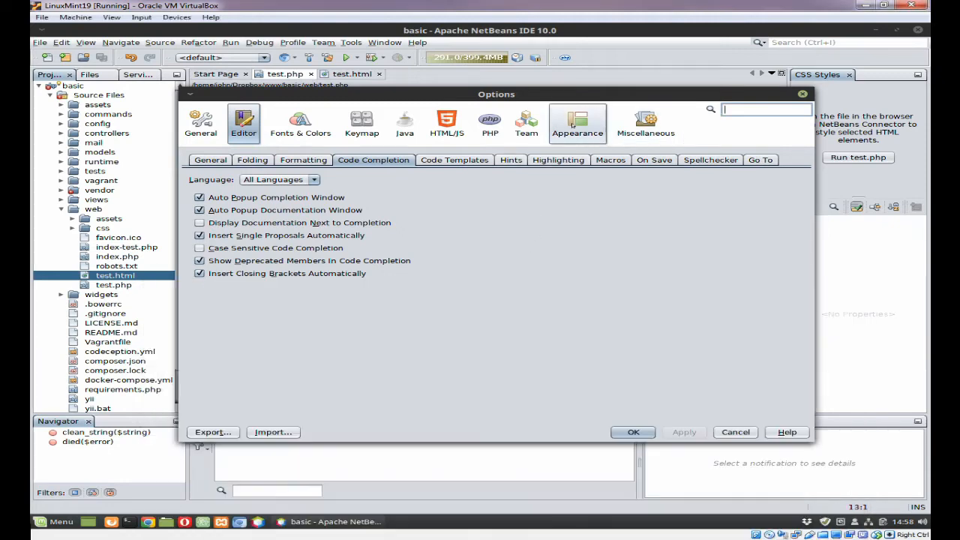
click(578, 122)
click(360, 158)
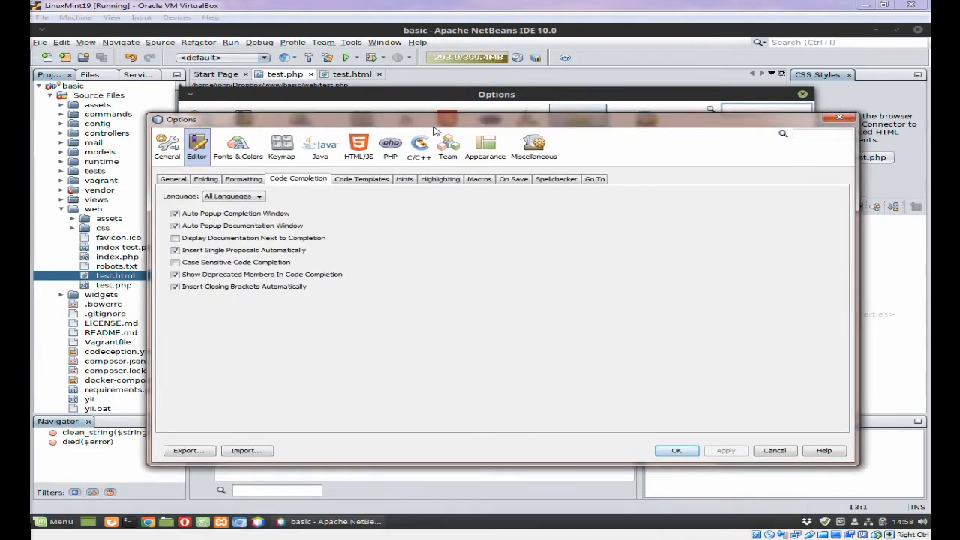
drag(434, 119, 428, 97)
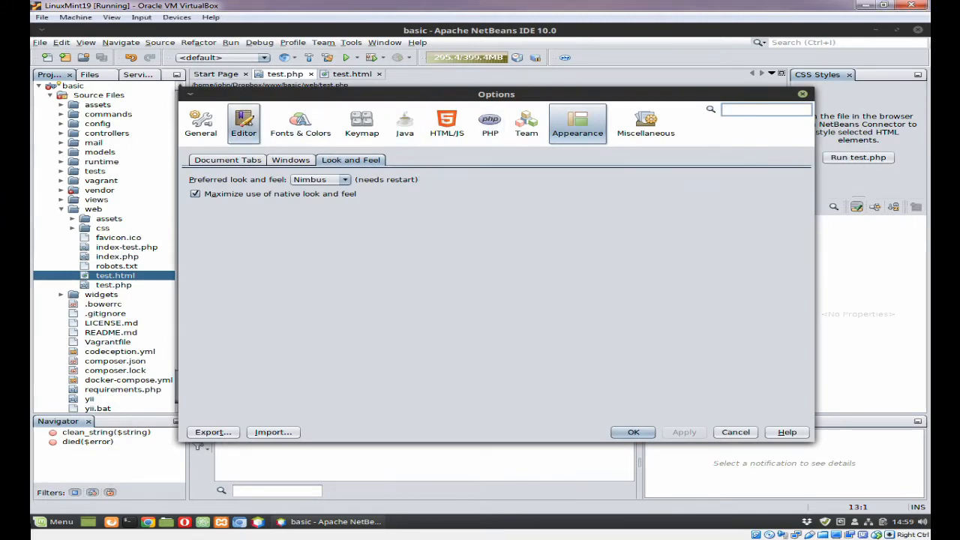
Step: Return to Editor > Code Completion and browse the Language list, leaving All Languages selected
click(243, 122)
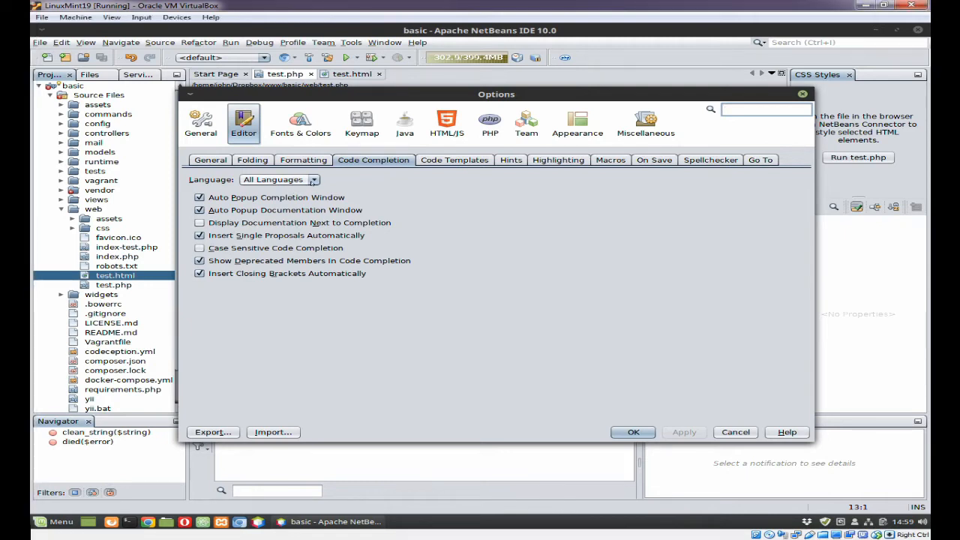
click(310, 181)
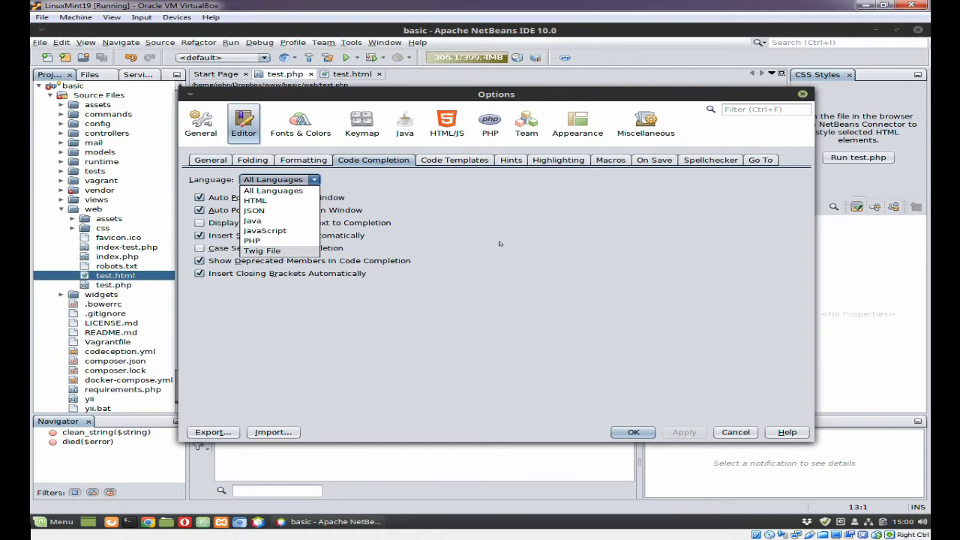
click(500, 244)
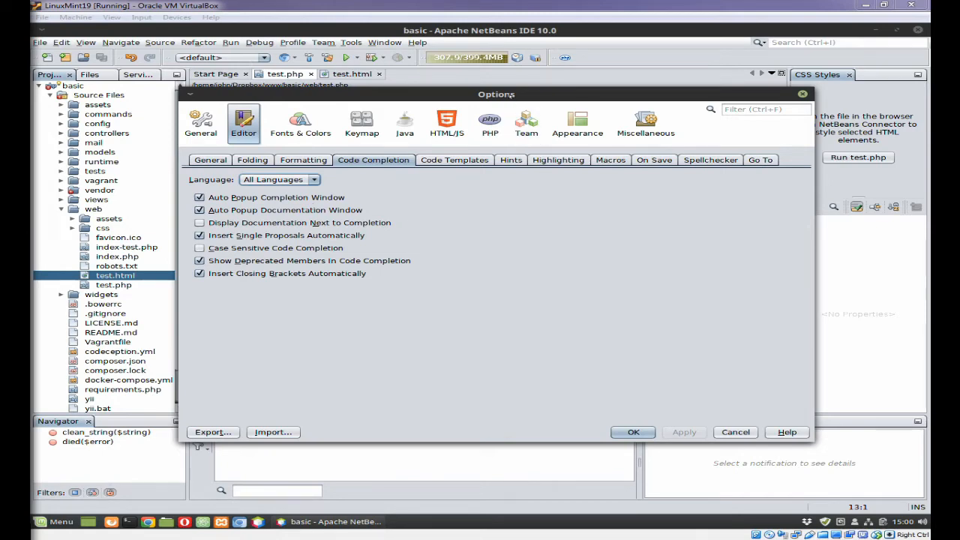
drag(513, 95, 476, 387)
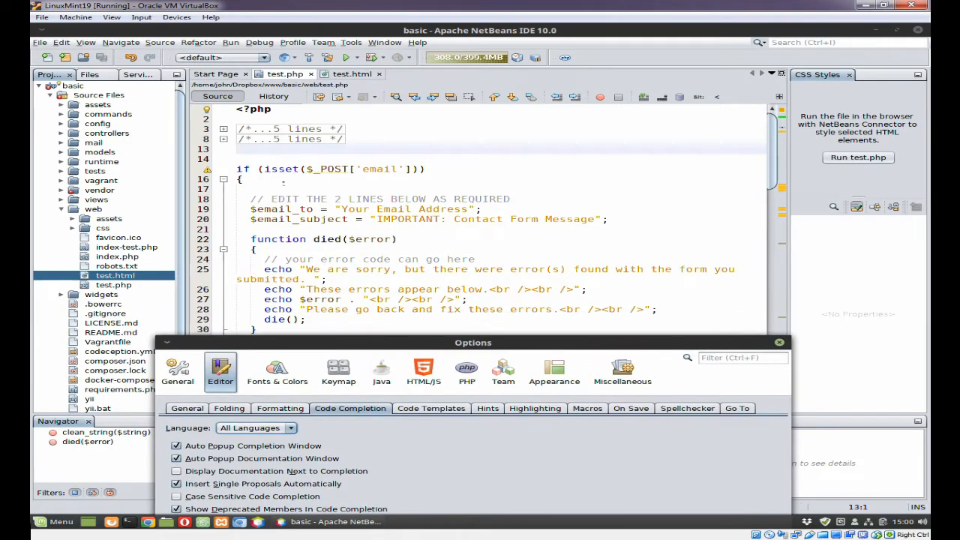
click(292, 188)
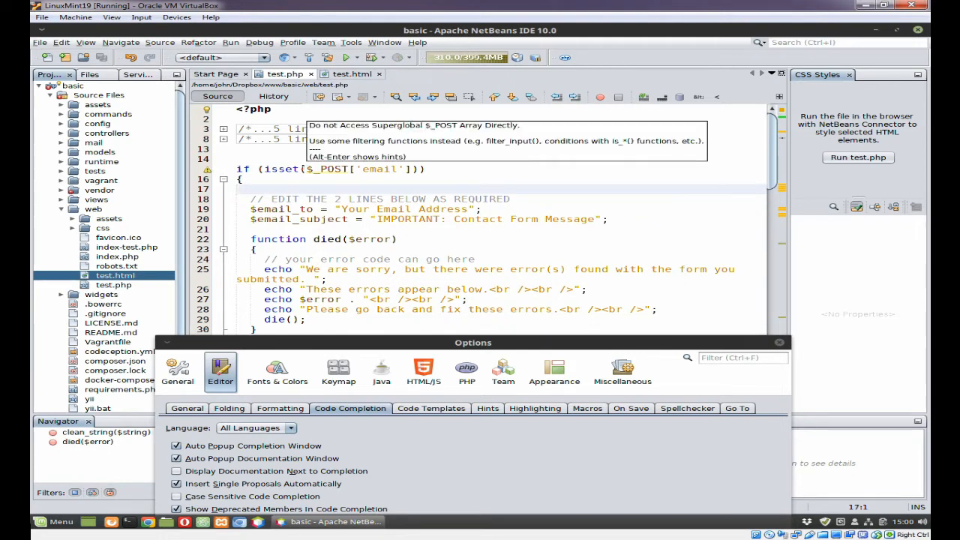
click(353, 169)
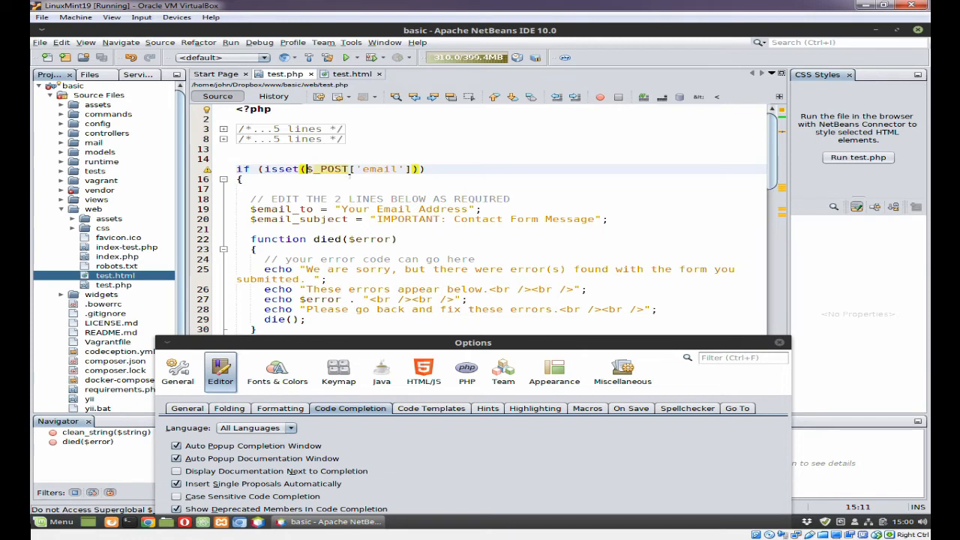
text(html)
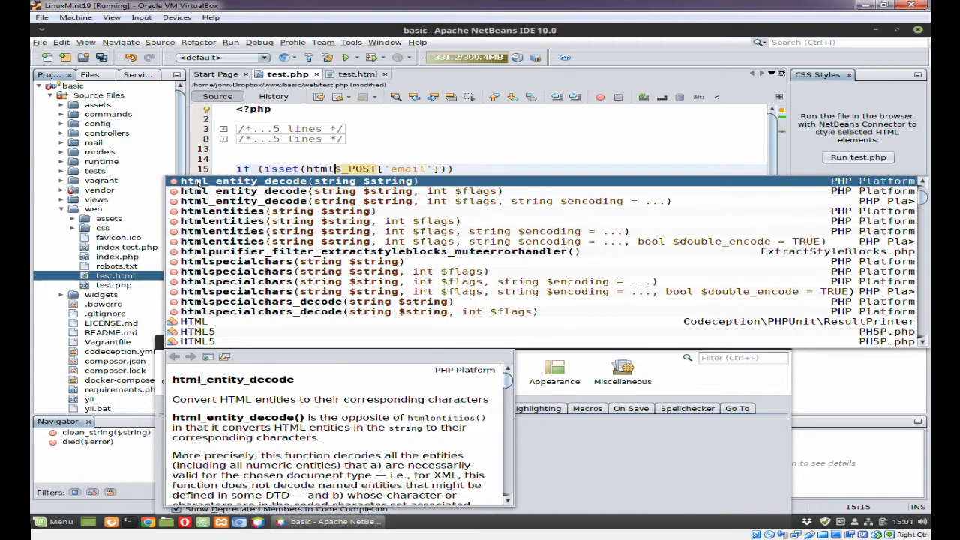
text(s)
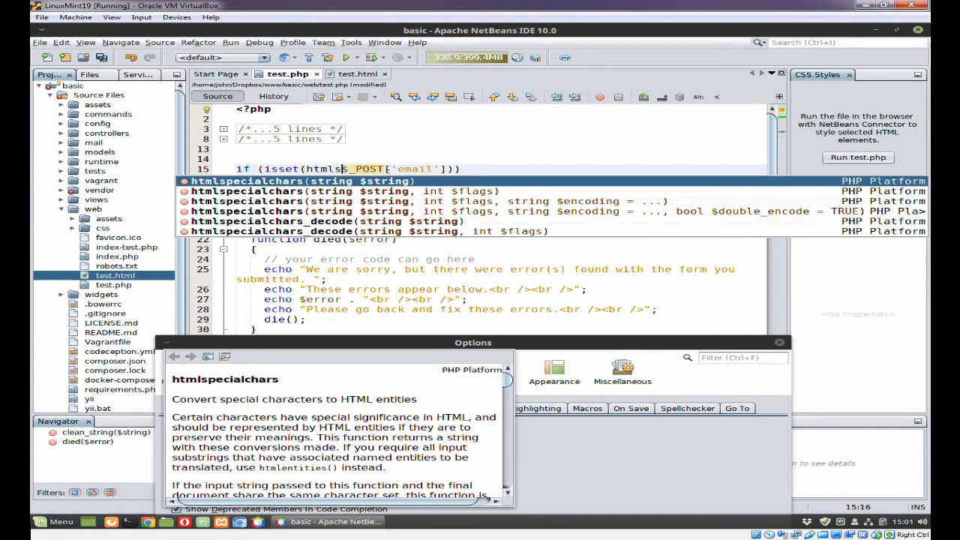
key(Delete)
key(BackSpace)
key(BackSpace)
key(BackSpace)
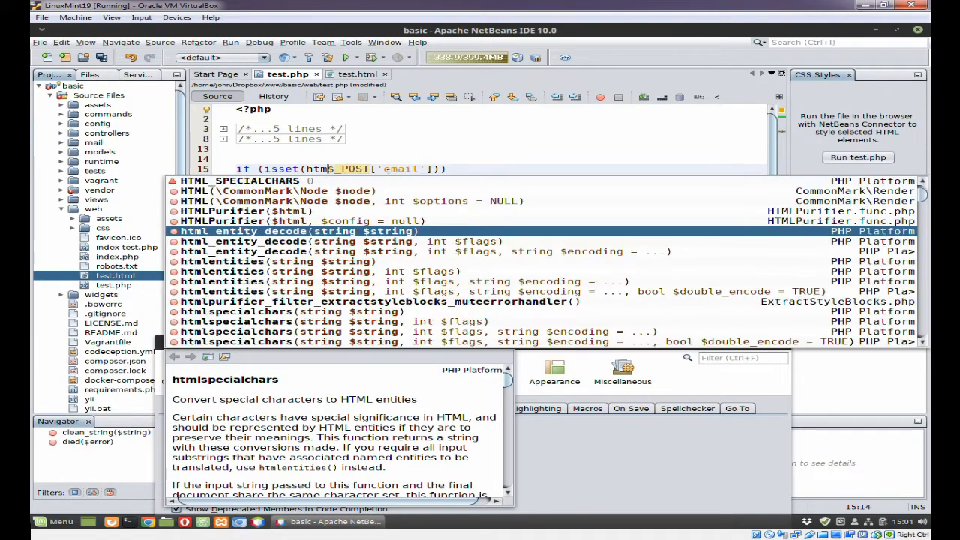
key(BackSpace)
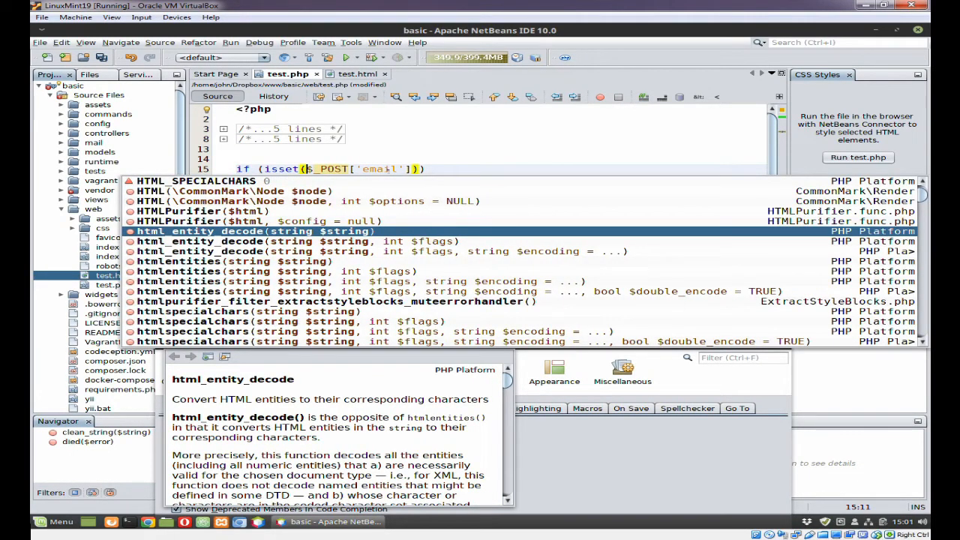
key(Escape)
key(BackSpace)
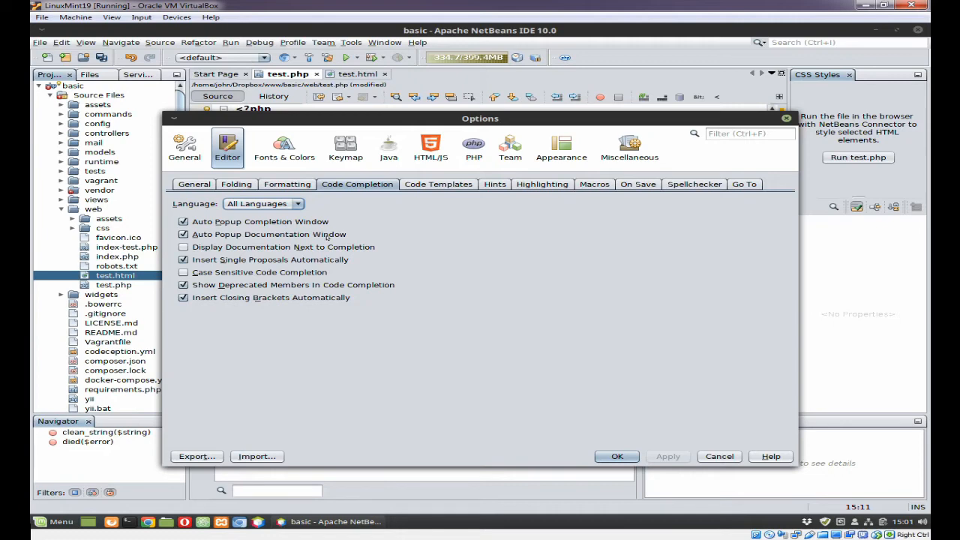
Step: Type 'htmls' before $_POST on line 15 to bring up code completion
drag(441, 118, 431, 257)
drag(434, 311, 441, 328)
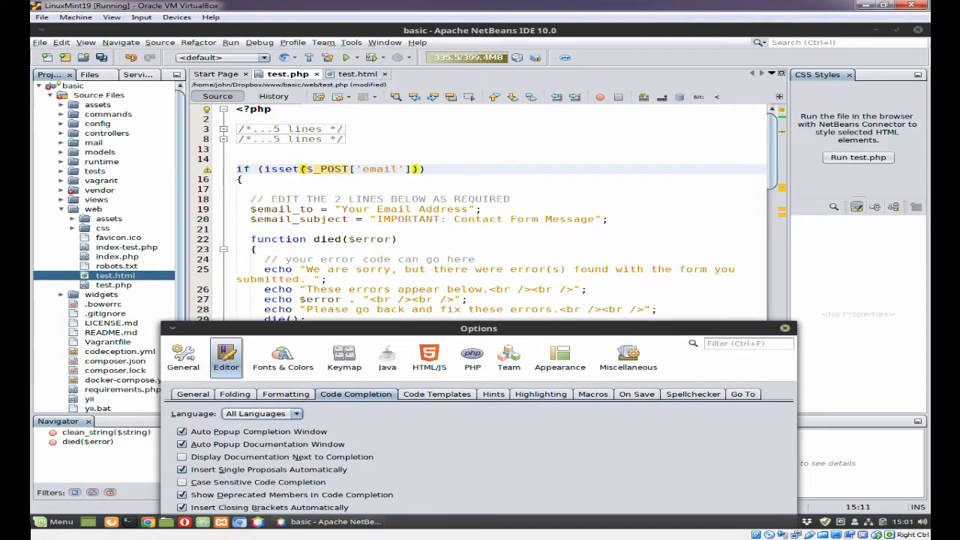
click(304, 169)
text(htm)
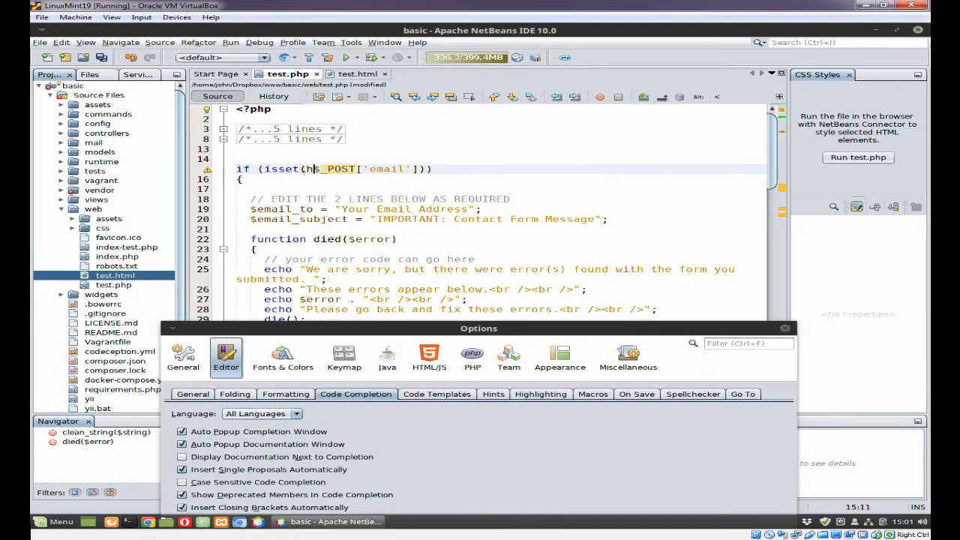
text(l)
text(s)
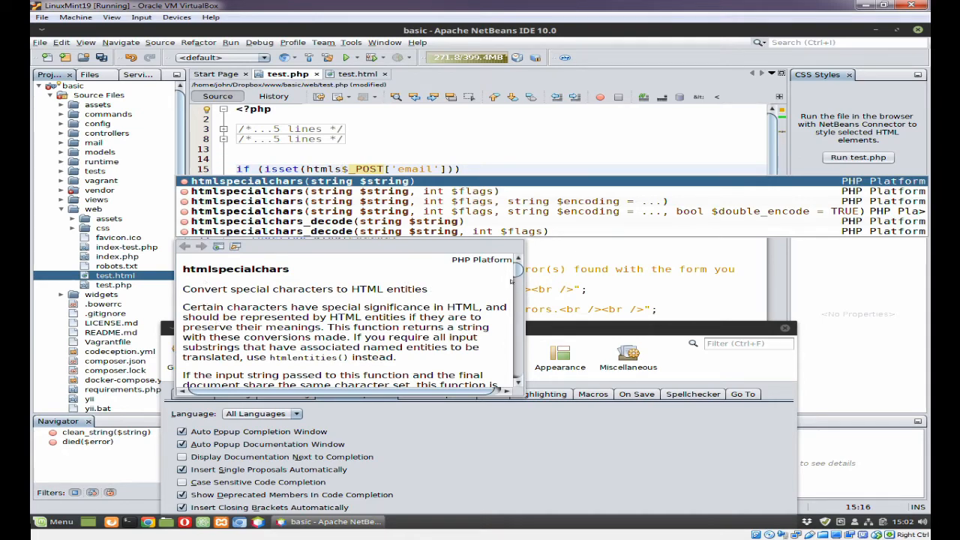
mouse_move(517, 271)
mouse_down()
mouse_move(517, 346)
mouse_move(517, 270)
mouse_up()
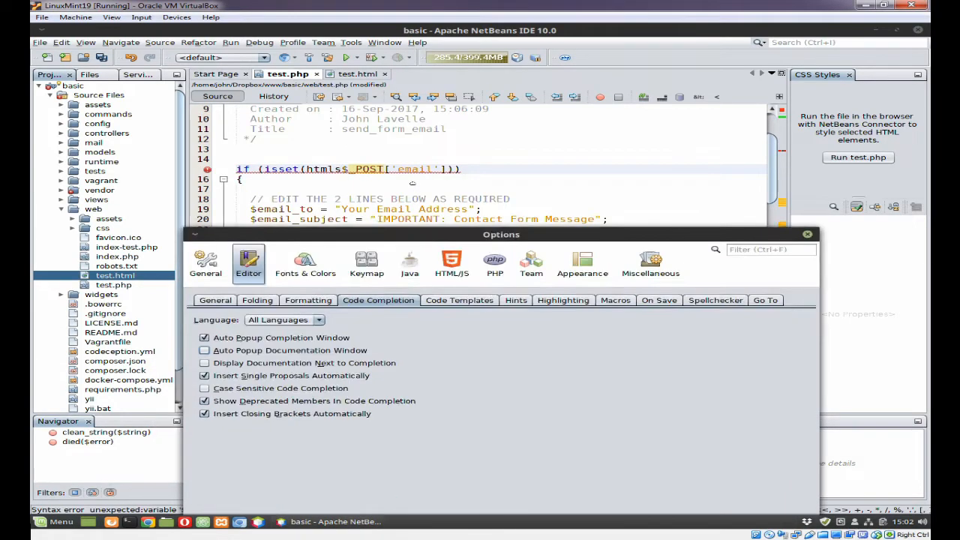
Step: Uncheck Auto Popup Documentation Window and delete the typed 'htmls' prefix
click(195, 315)
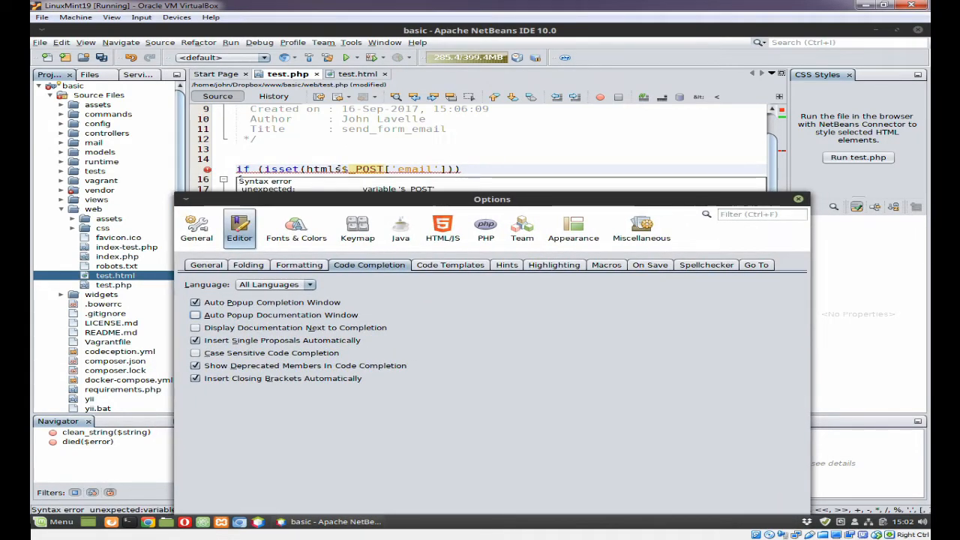
click(341, 169)
key(Left)
key(BackSpace)
key(BackSpace)
key(BackSpace)
key(BackSpace)
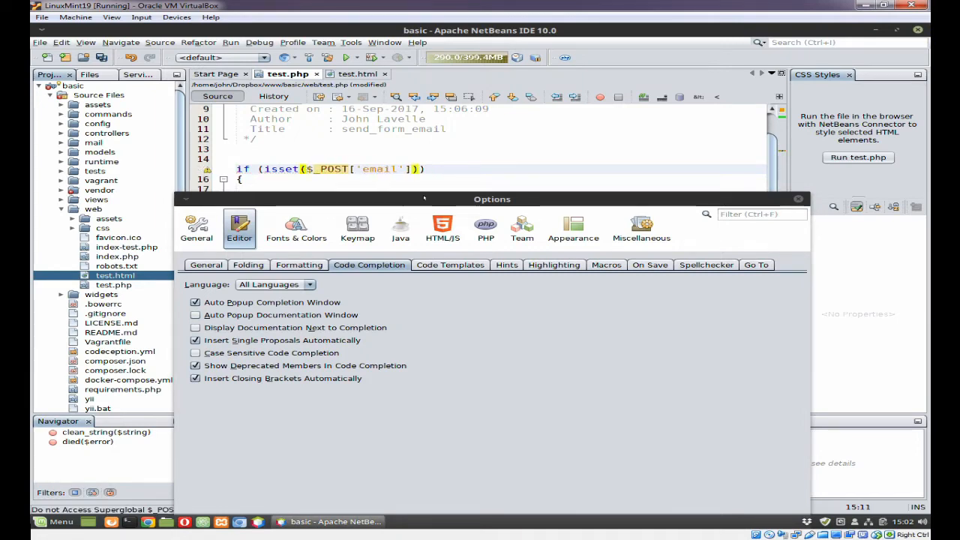
Step: Type 'htmls' before $_POST on line 15 to test completion without documentation, then remove it
drag(402, 200, 425, 129)
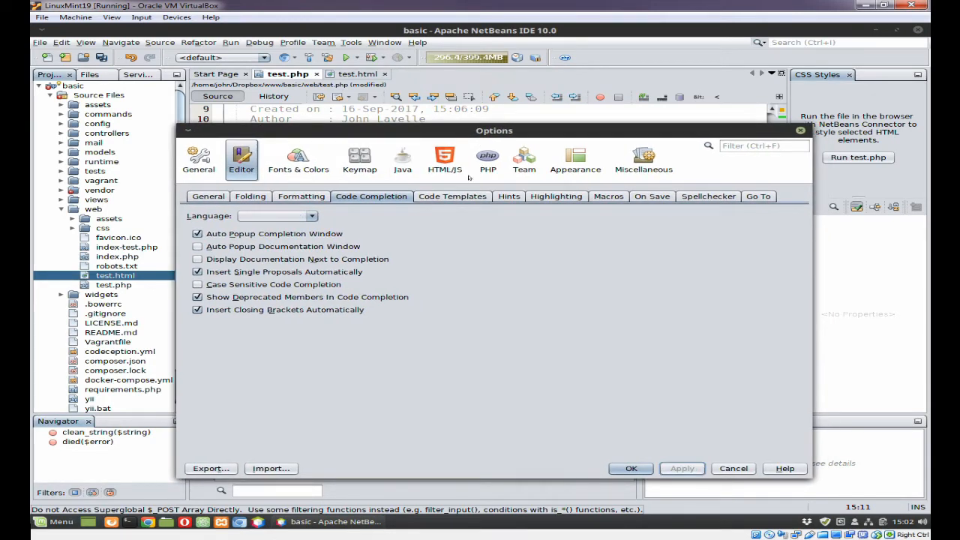
drag(474, 125, 455, 219)
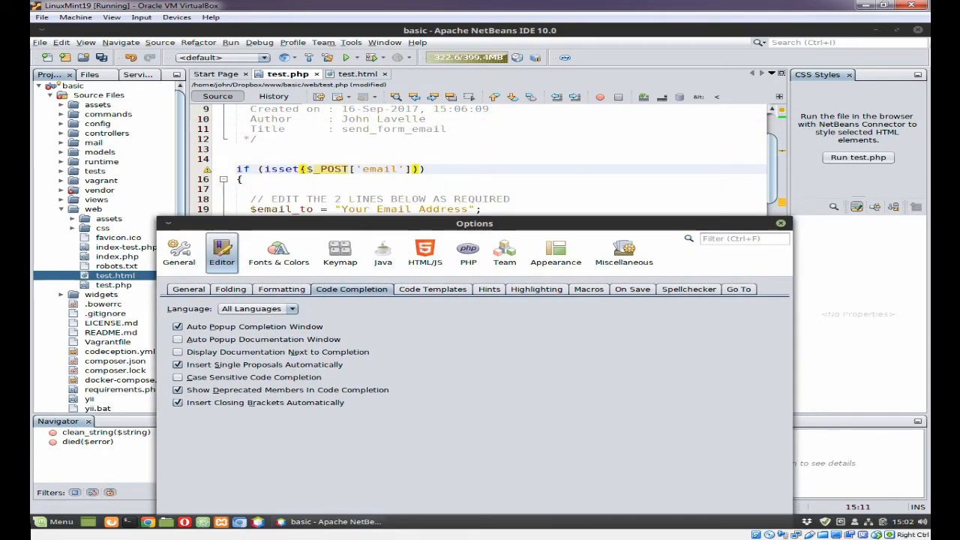
click(303, 176)
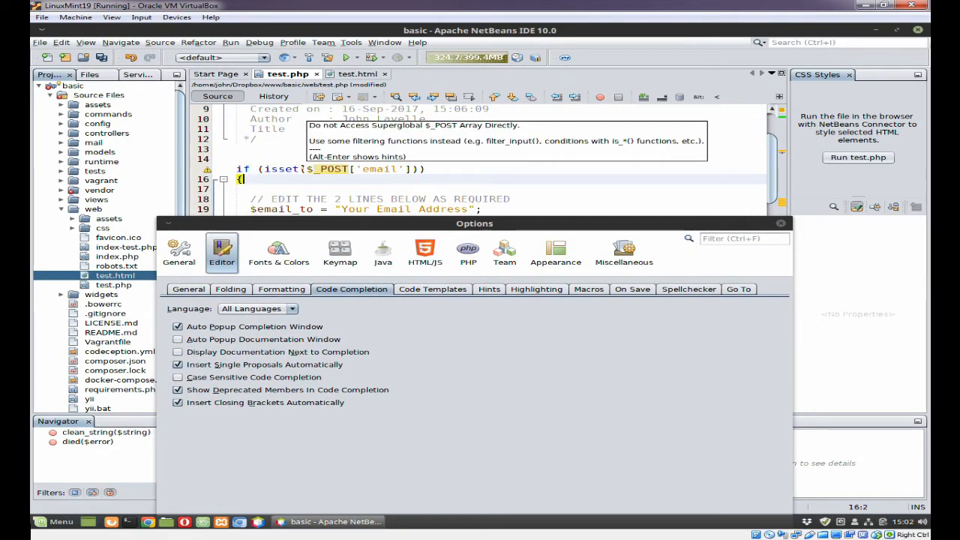
click(303, 169)
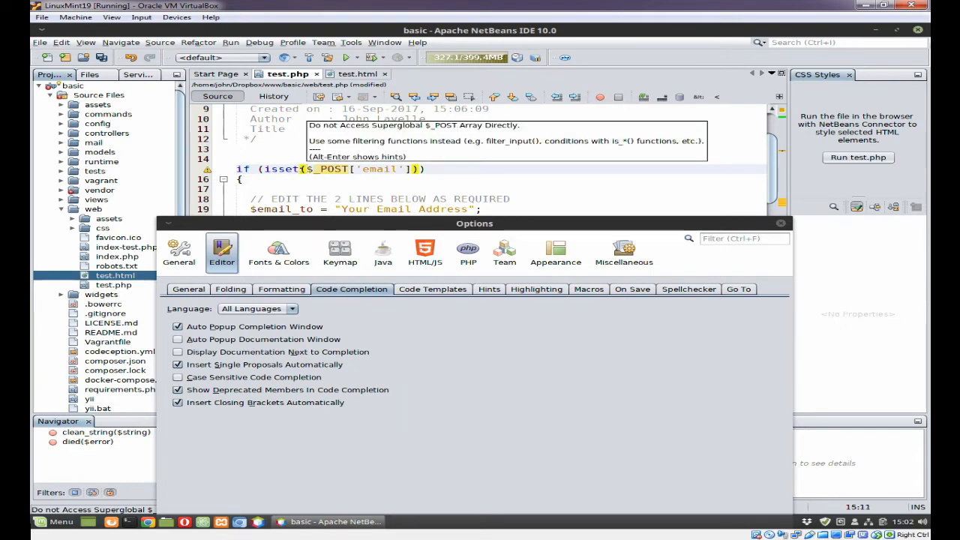
text(htmls)
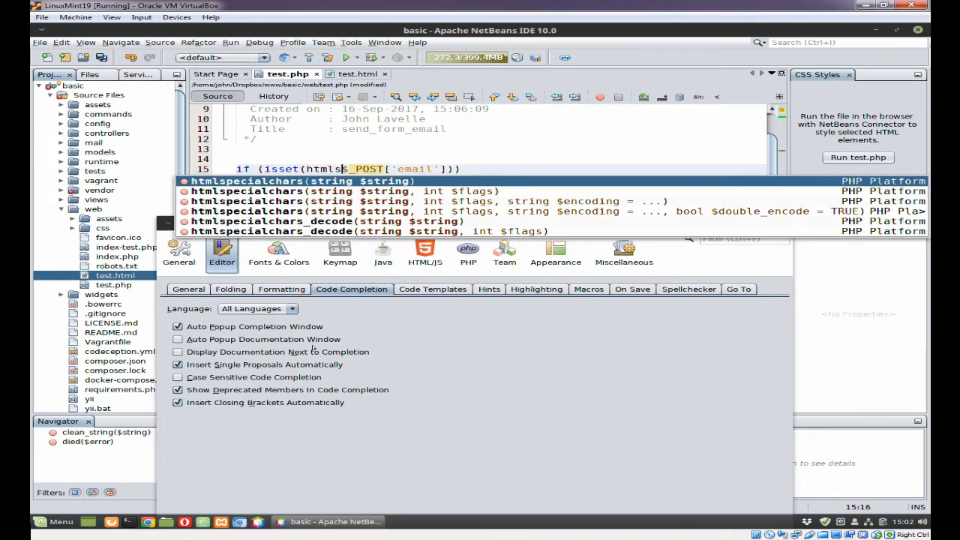
key(BackSpace)
key(BackSpace)
key(BackSpace)
key(BackSpace)
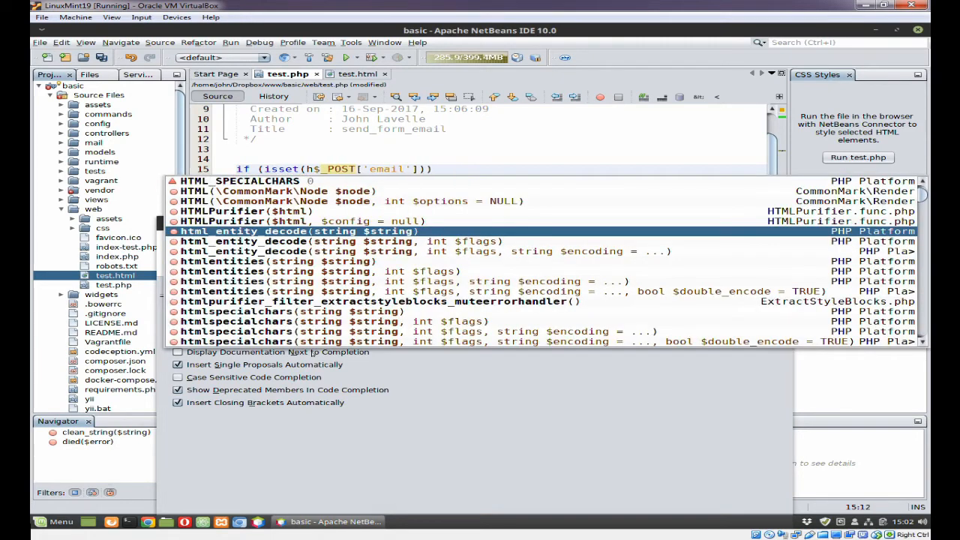
key(Escape)
key(BackSpace)
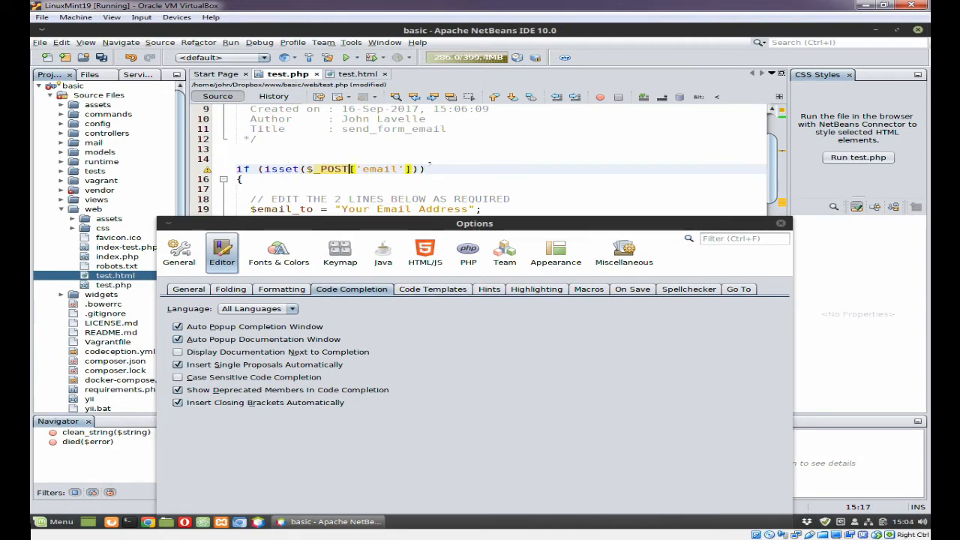
Step: Open the Code Completion Language list offering HTML, JSON, Java, JavaScript, PHP and Twig File
click(425, 169)
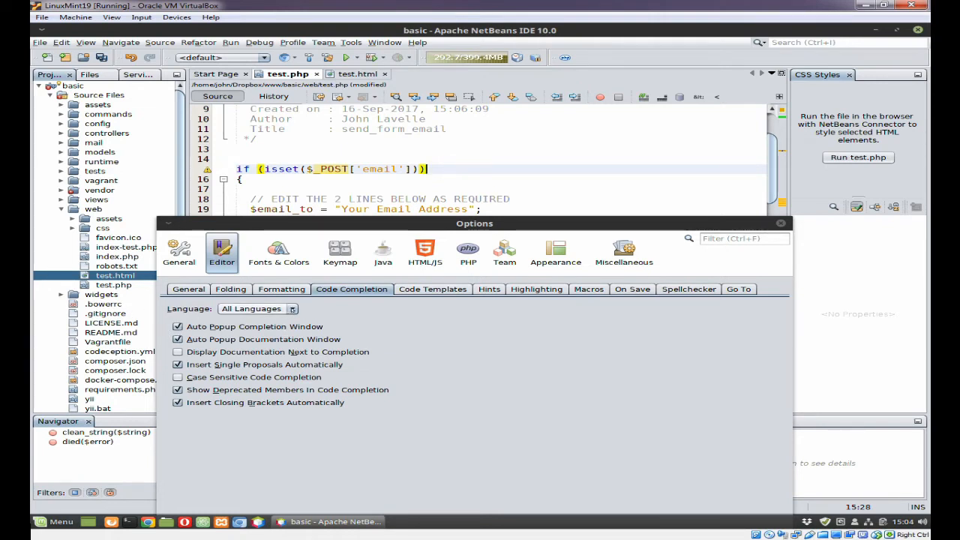
click(292, 309)
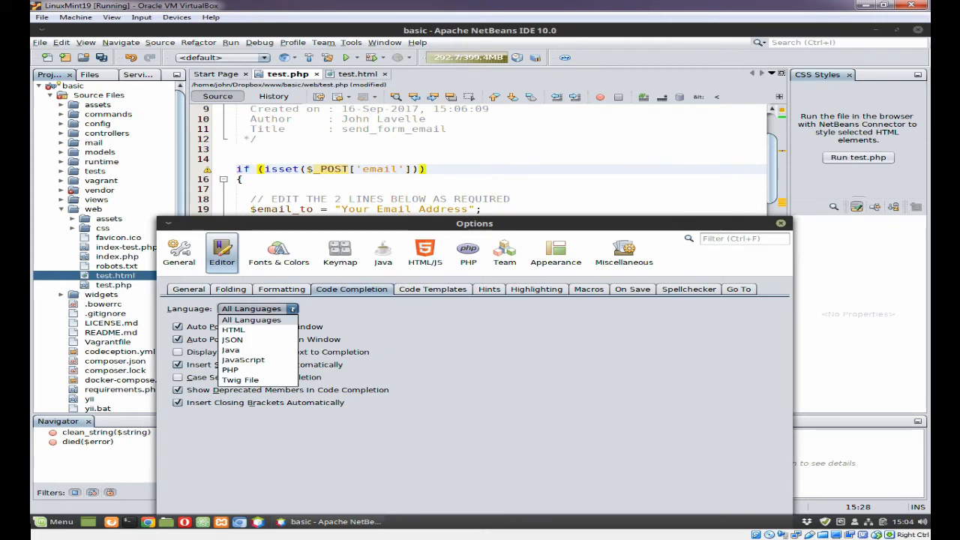
Step: Choose HTML in the Language list and bring test.html forward in the editor
click(240, 330)
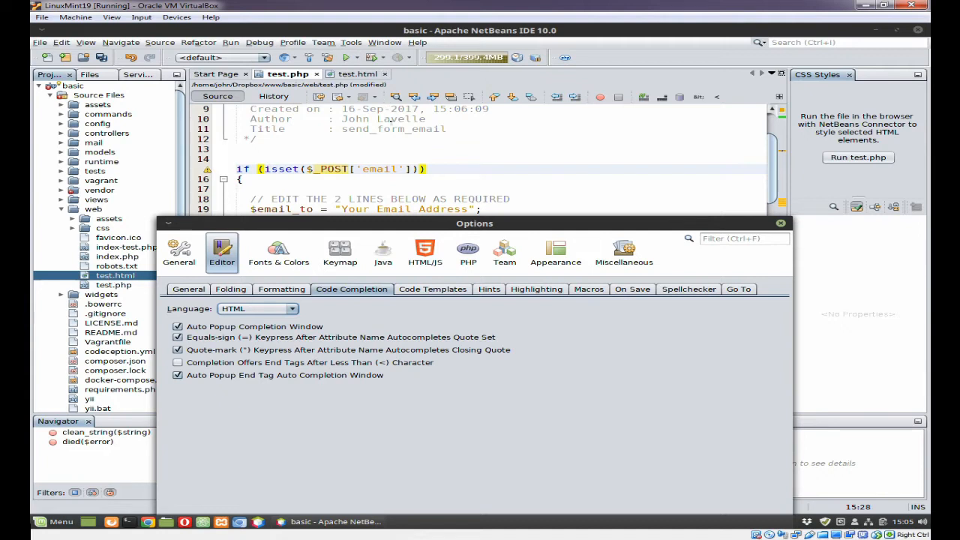
click(357, 74)
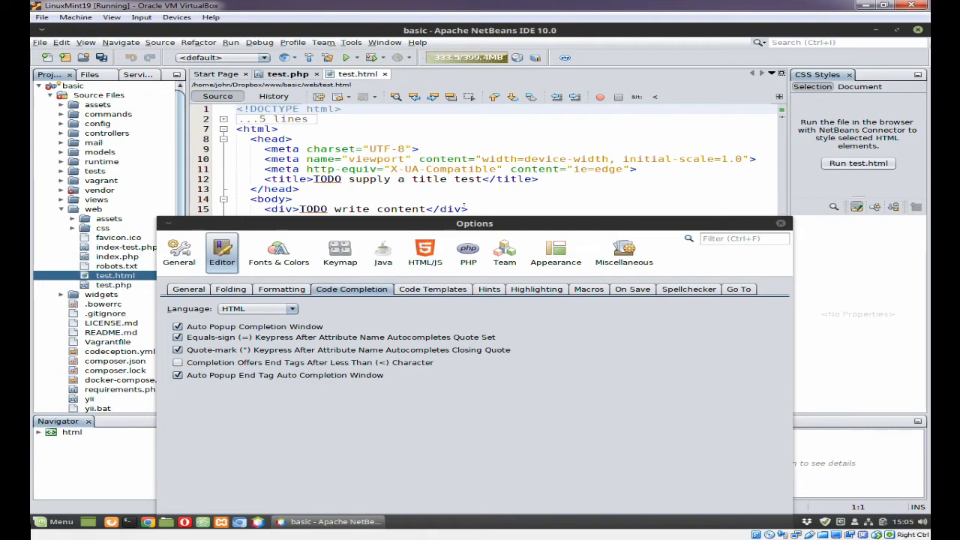
Step: Add line 16 '<div class=""></div>' in test.html, letting completion supply the closing tag
click(533, 210)
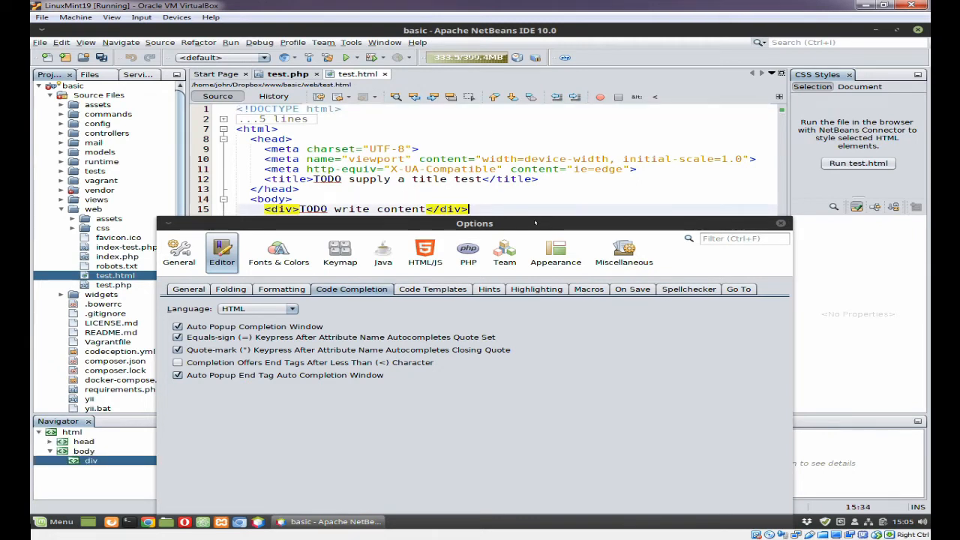
key(Return)
text(<div class)
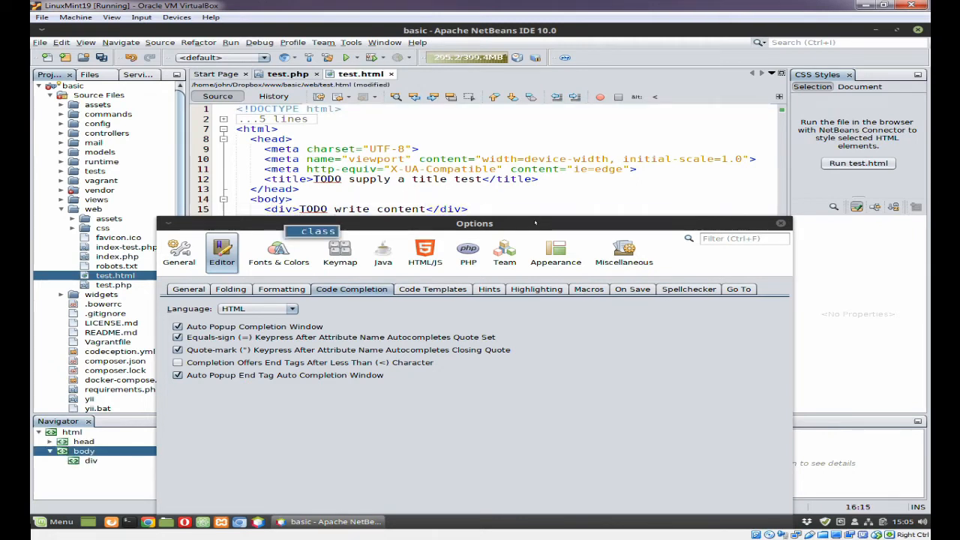
click(491, 263)
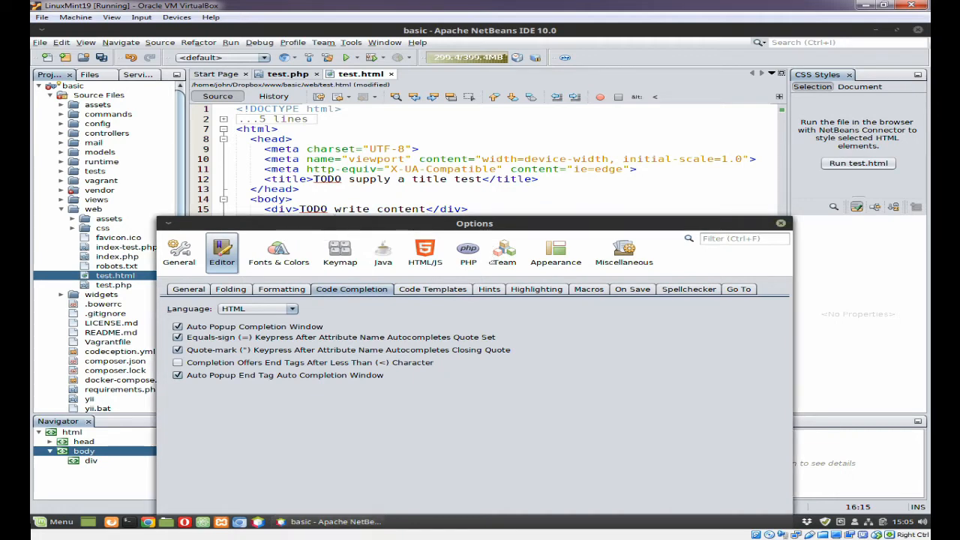
drag(490, 221, 492, 263)
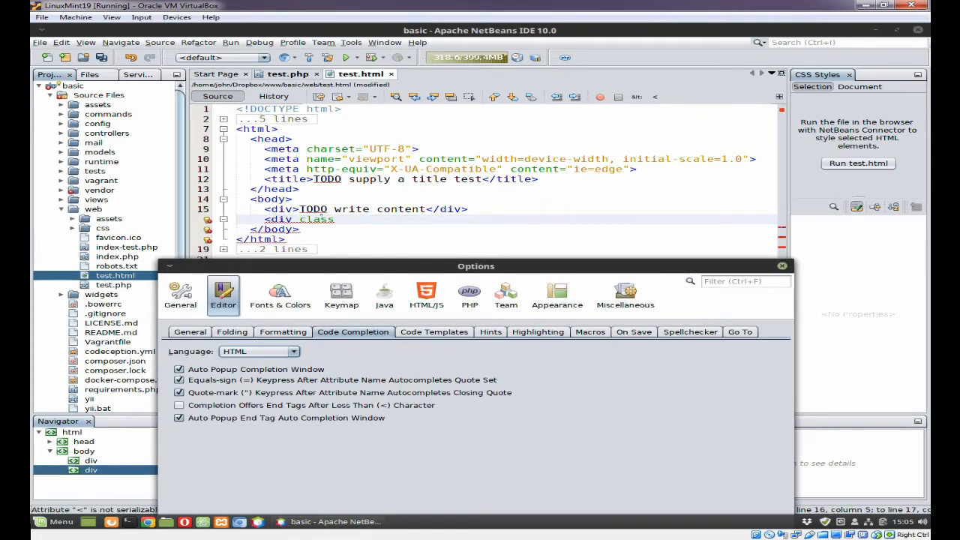
click(351, 227)
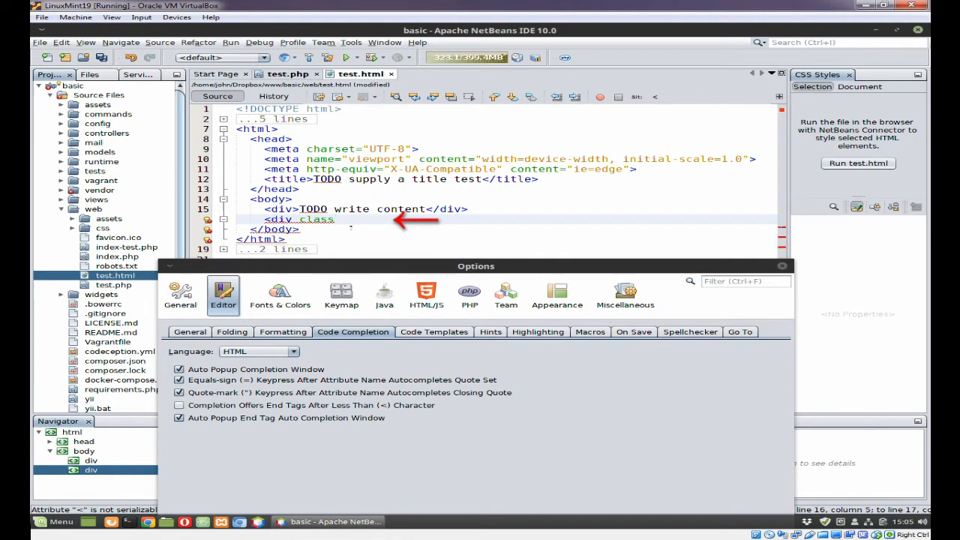
text(=)
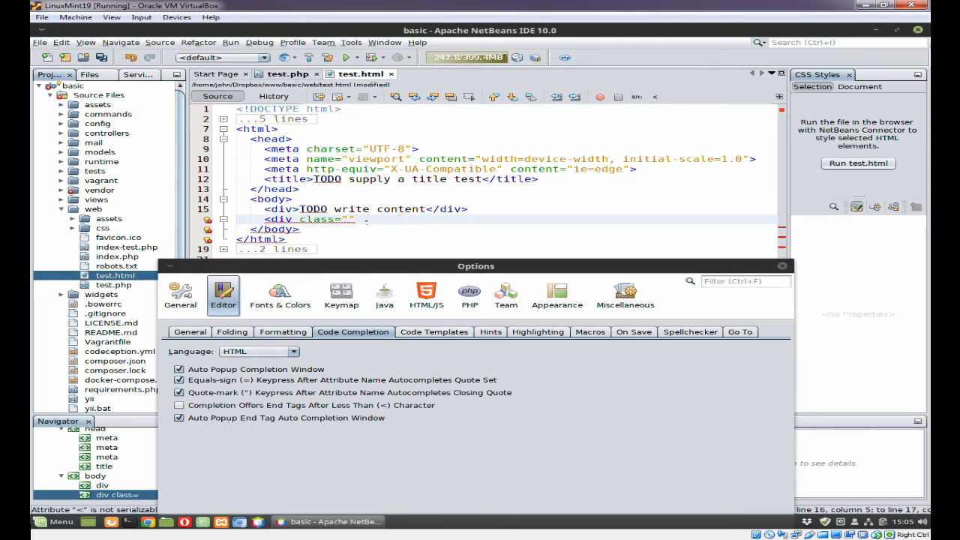
text(><)
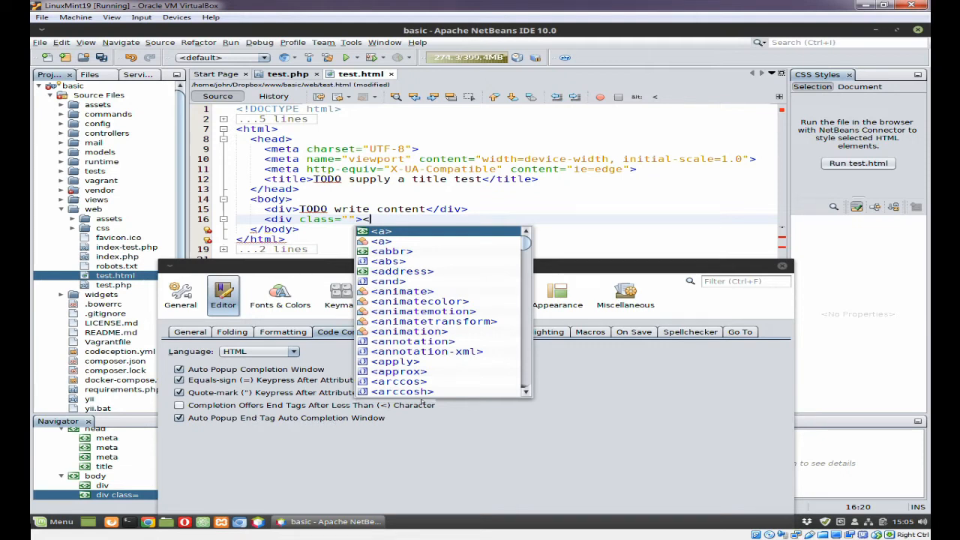
text(/d)
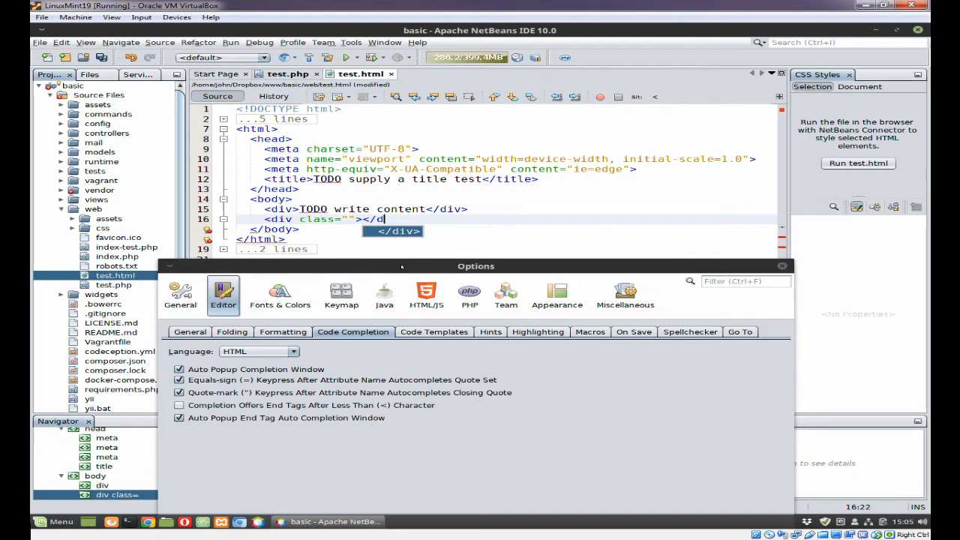
key(Return)
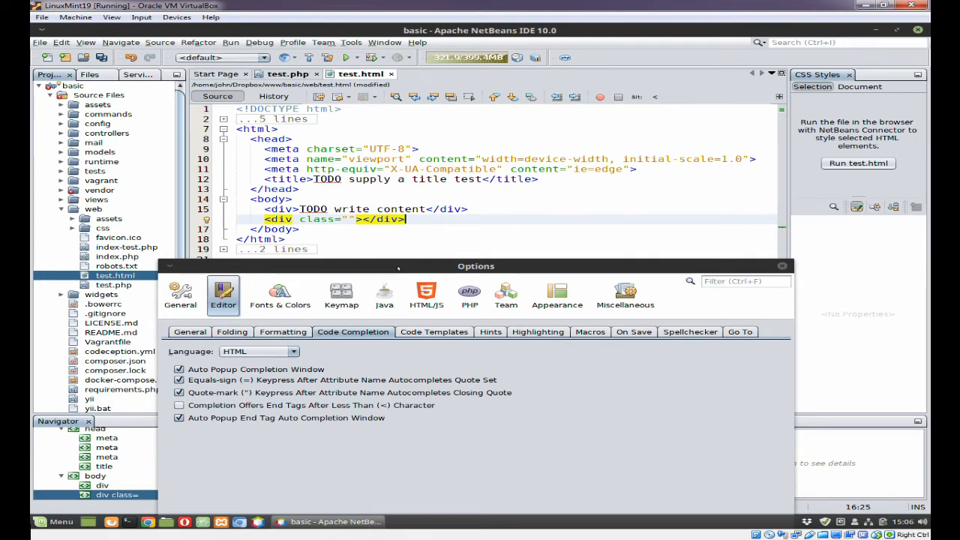
drag(397, 268, 380, 126)
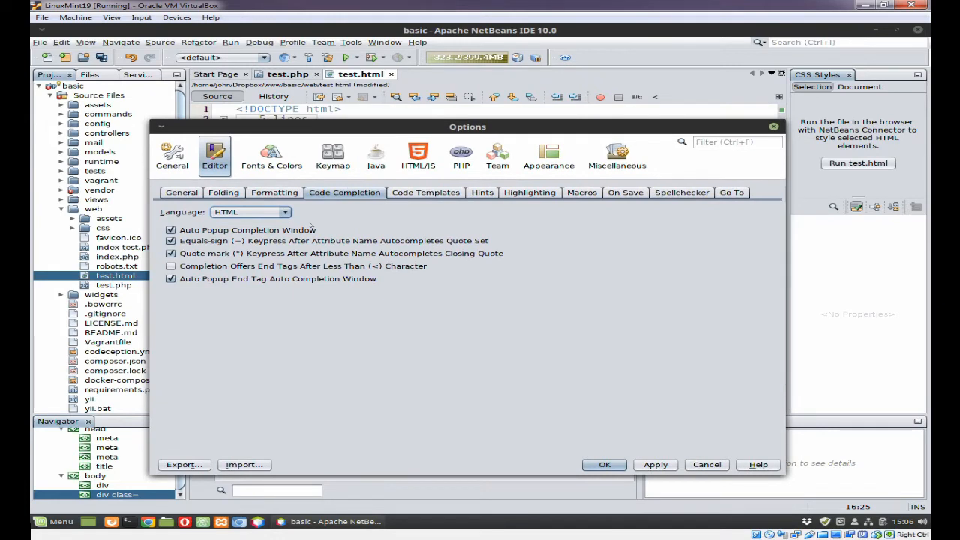
Step: View the JSON, Java, JavaScript and PHP code completion settings in turn
click(285, 212)
click(254, 244)
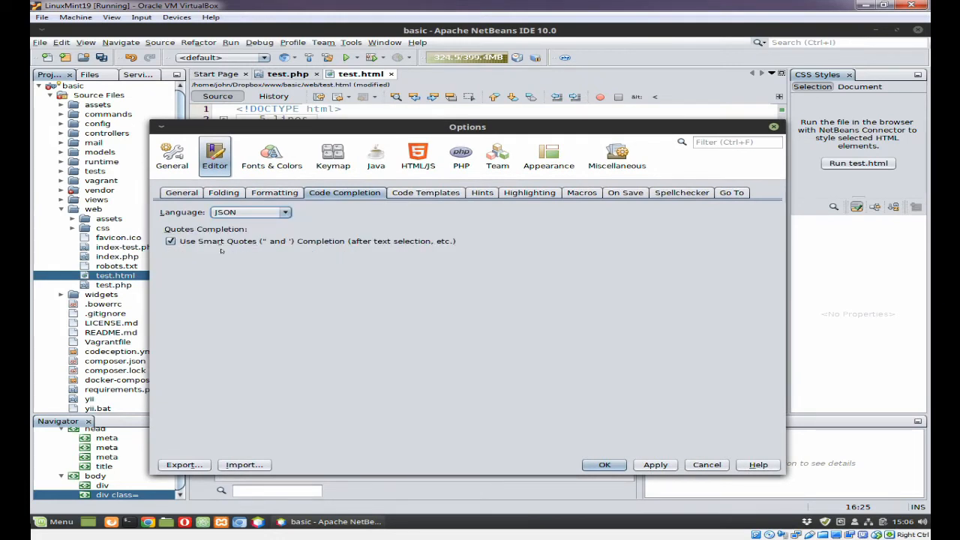
click(251, 212)
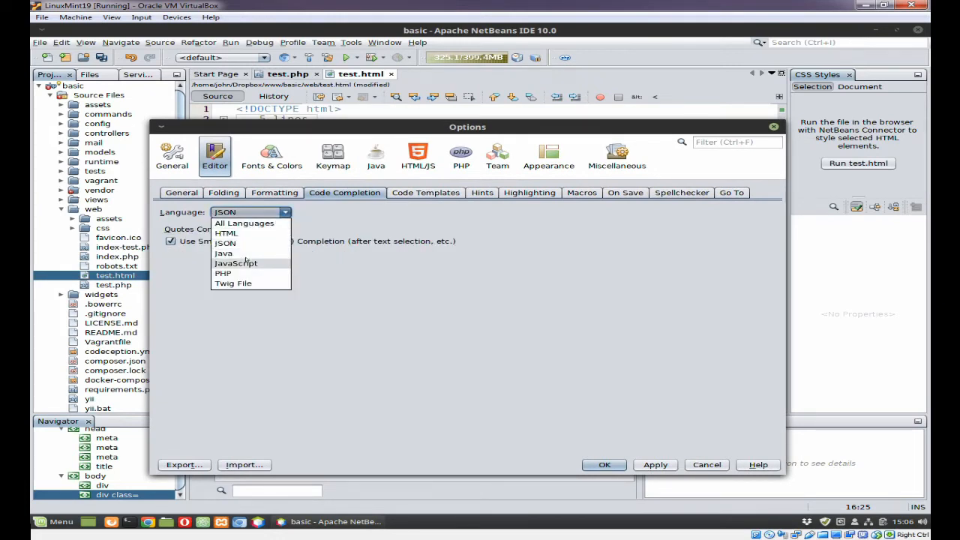
click(246, 253)
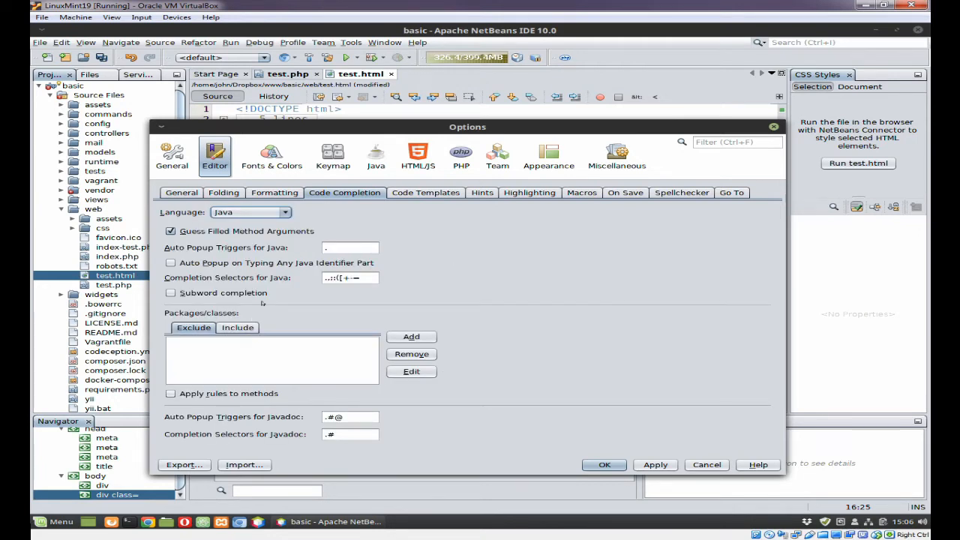
click(286, 213)
click(251, 263)
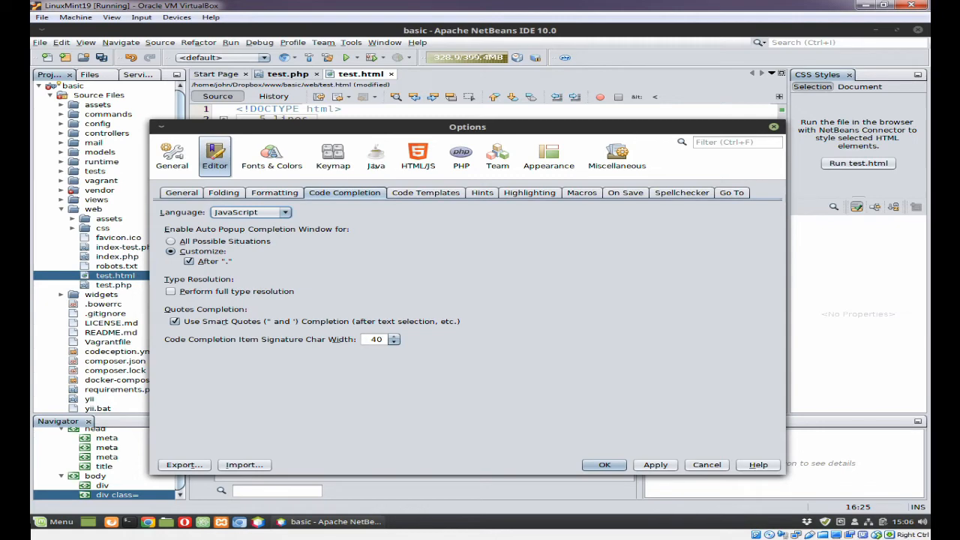
click(283, 214)
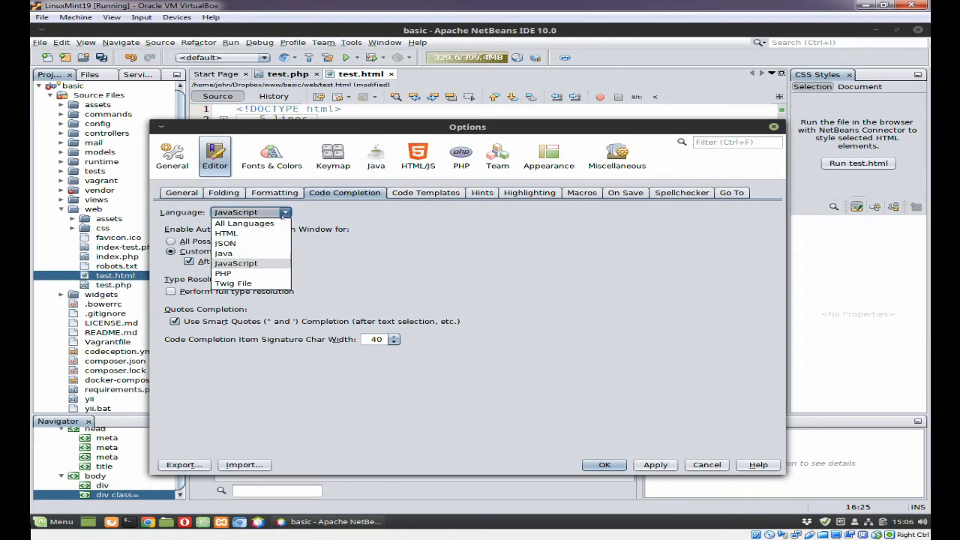
click(247, 273)
drag(776, 343, 754, 326)
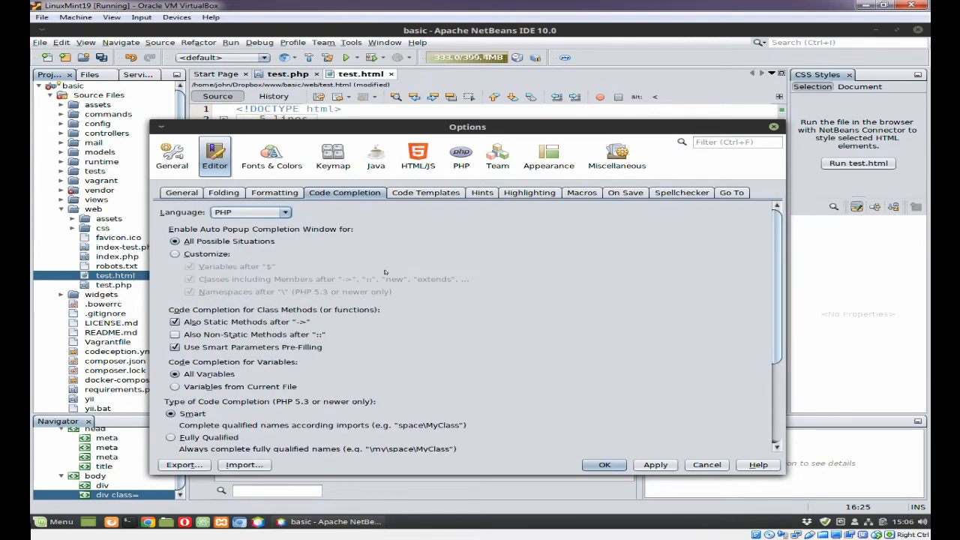
drag(776, 350, 788, 333)
Step: View the Twig File and HTML settings, return to All Languages, and apply
click(285, 212)
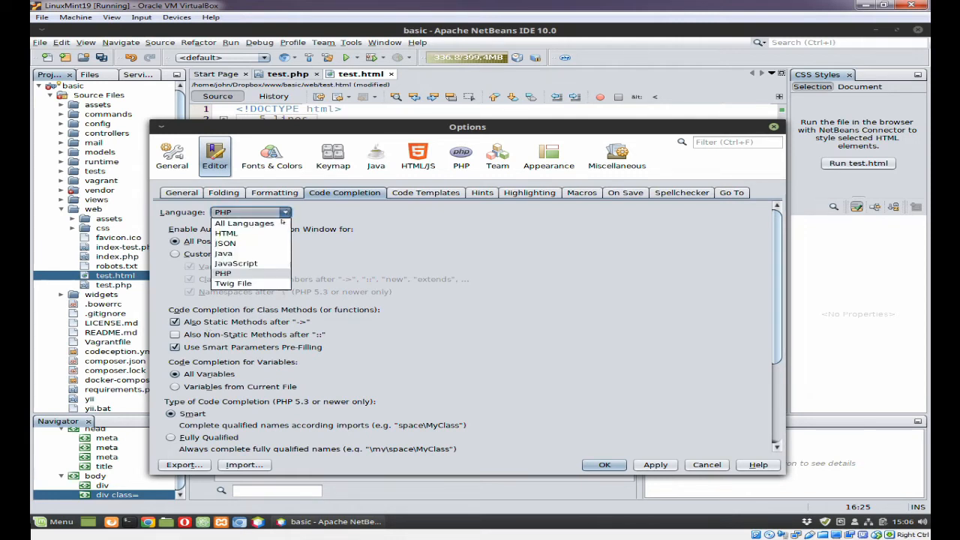
click(246, 285)
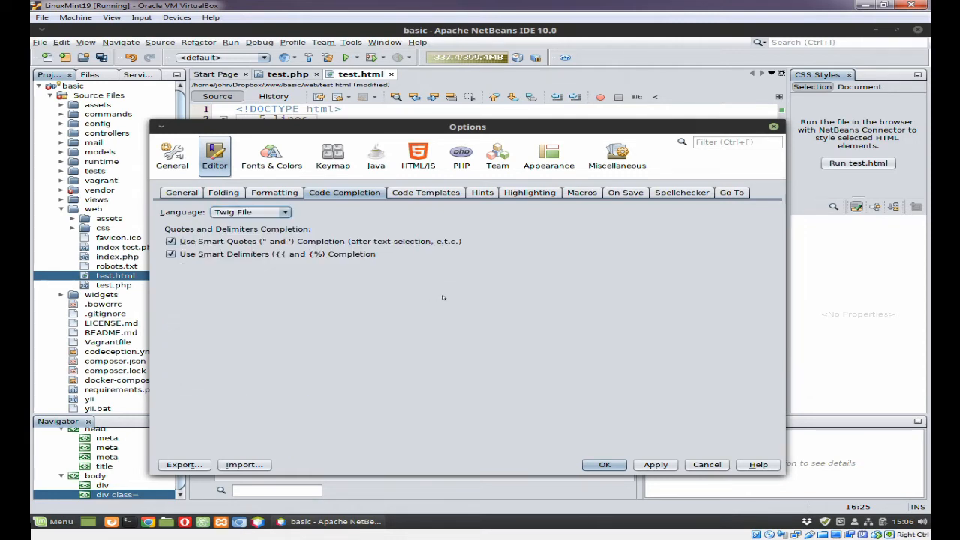
click(285, 213)
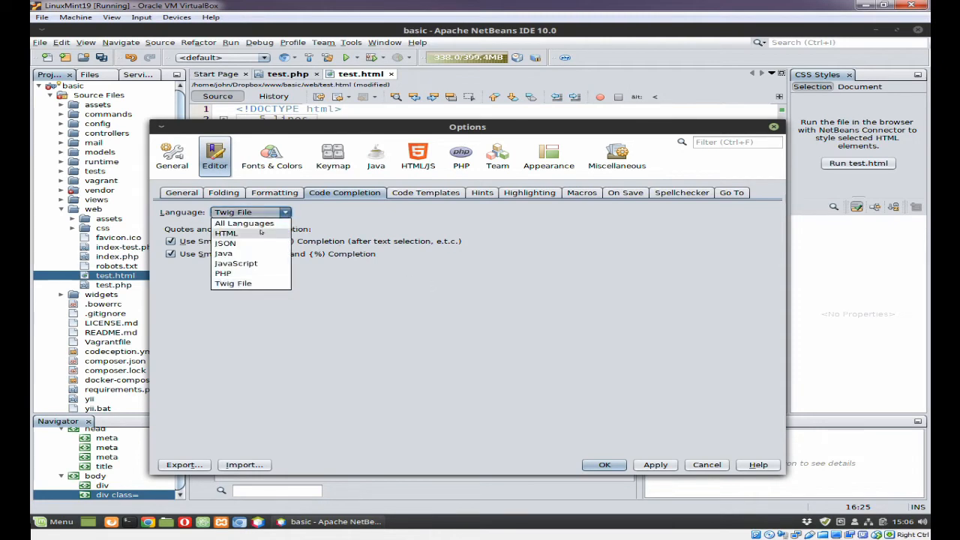
click(261, 233)
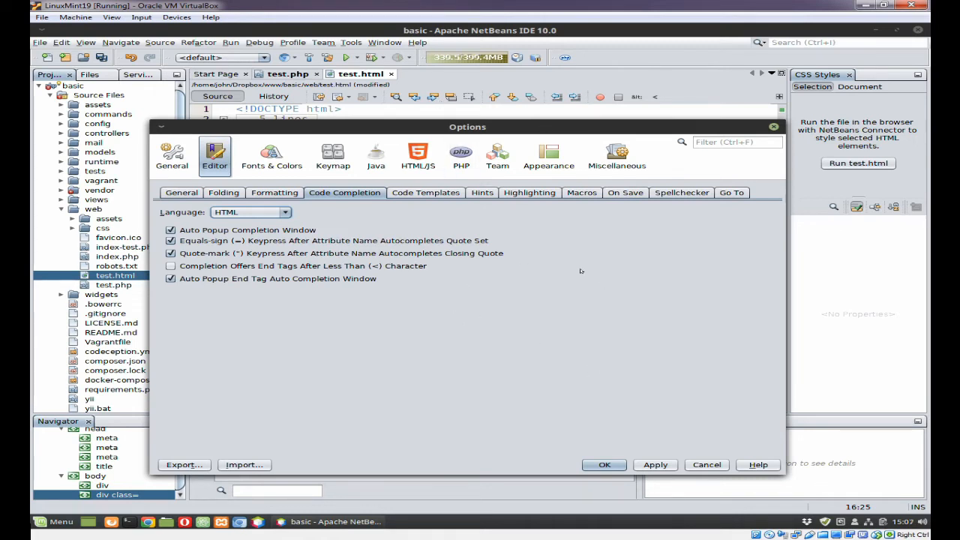
click(251, 212)
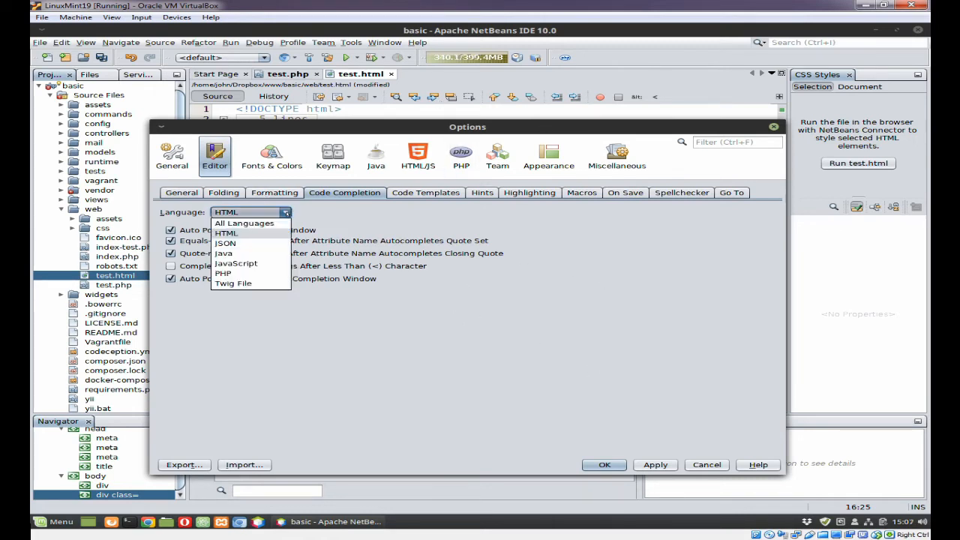
click(248, 224)
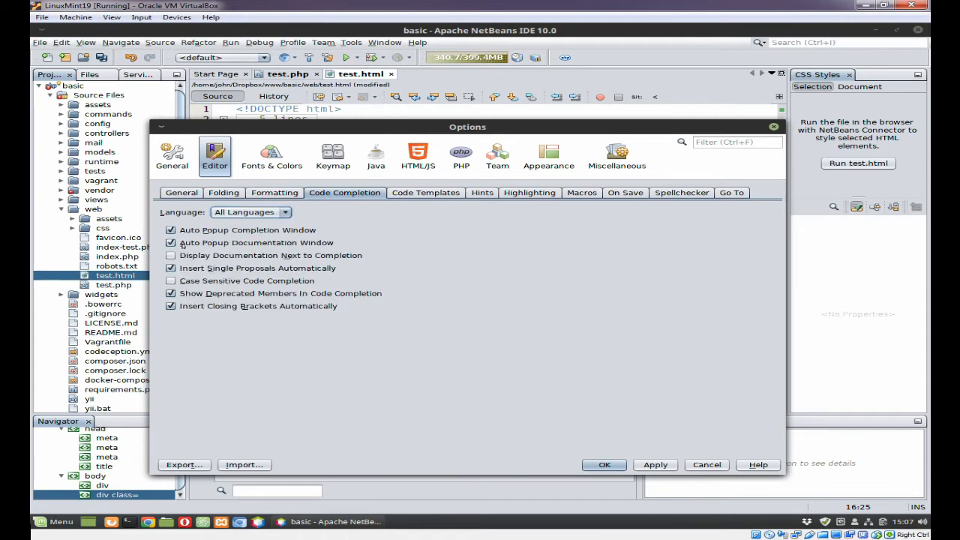
click(654, 464)
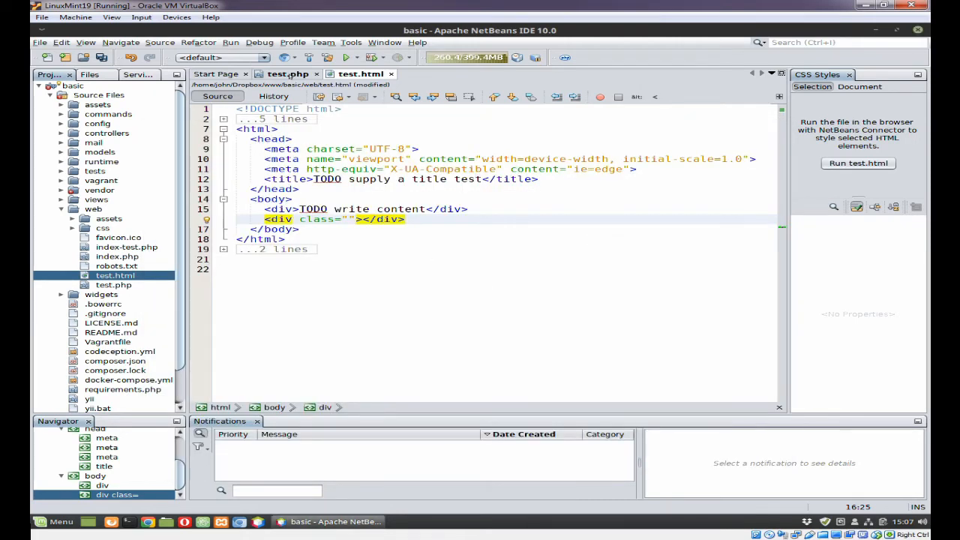
Step: Close Options and collapse the two header comment blocks in test.php
click(290, 75)
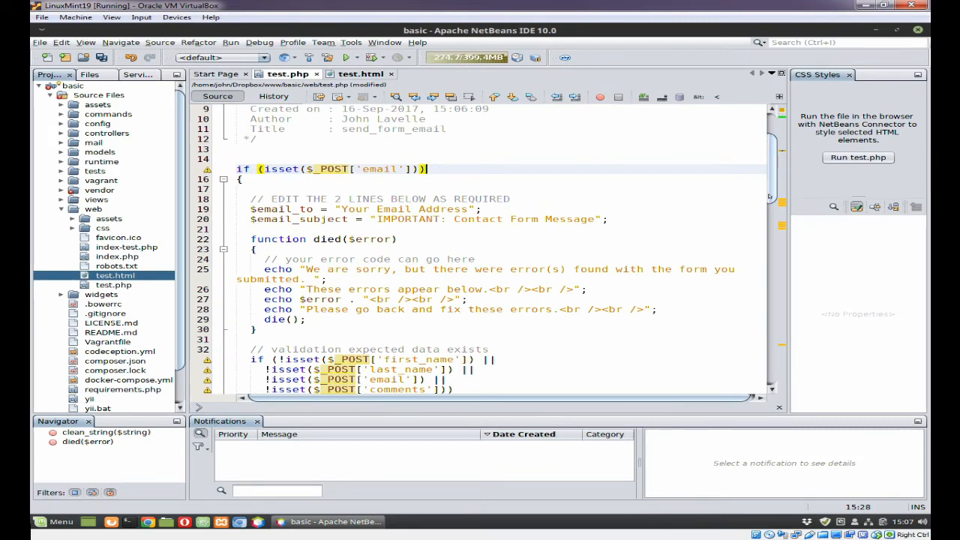
scroll(640, 297, up, 3)
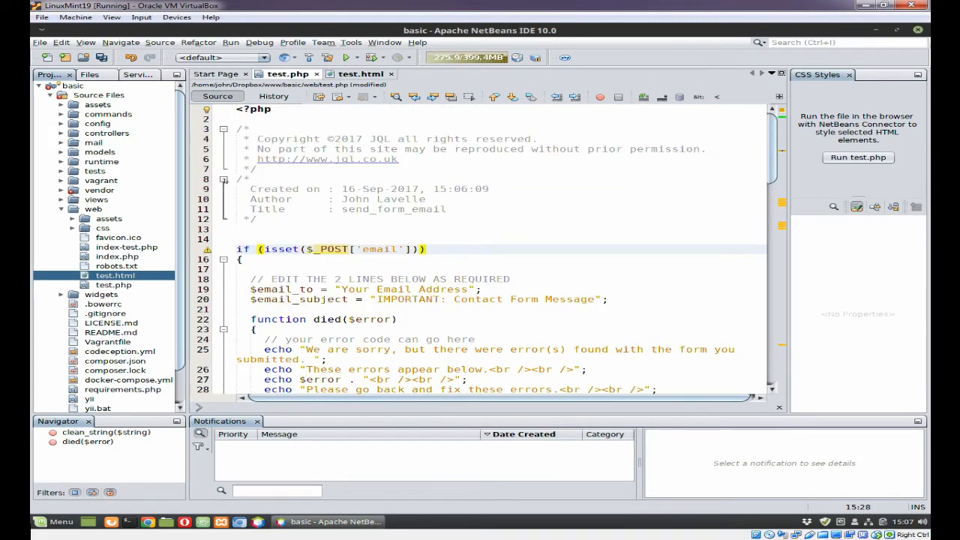
click(223, 180)
click(223, 128)
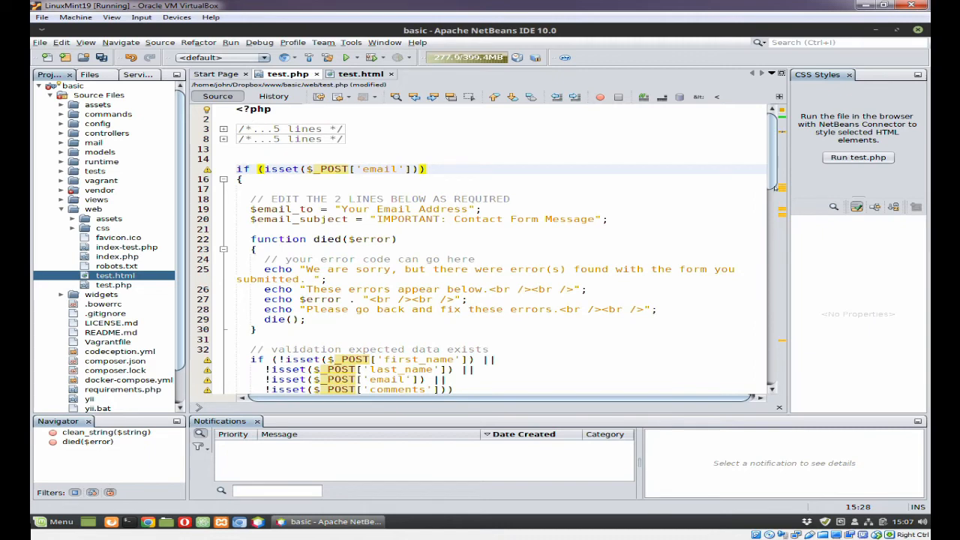
Step: Scroll down to line 41 and select $_POST['first_name']
scroll(756, 206, down, 3)
scroll(756, 206, down, 3)
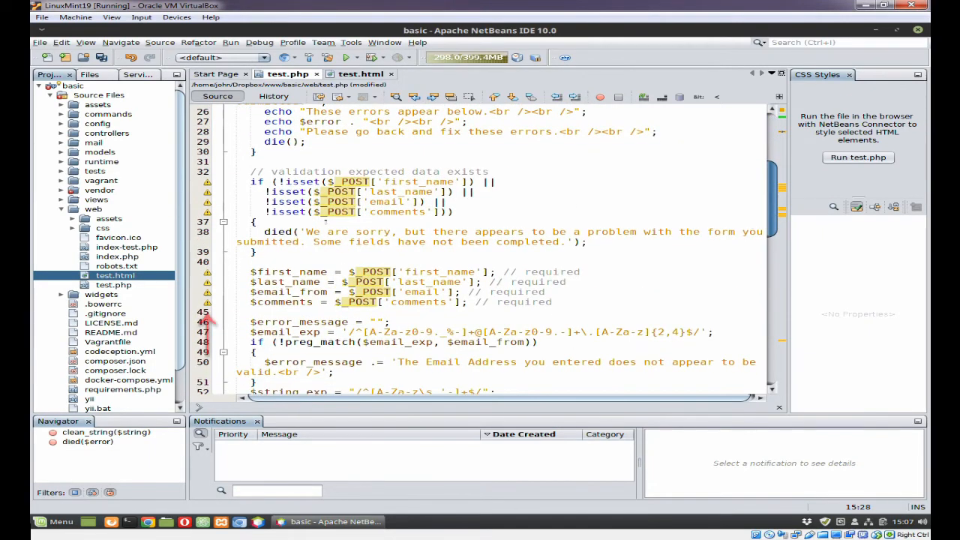
mouse_move(208, 182)
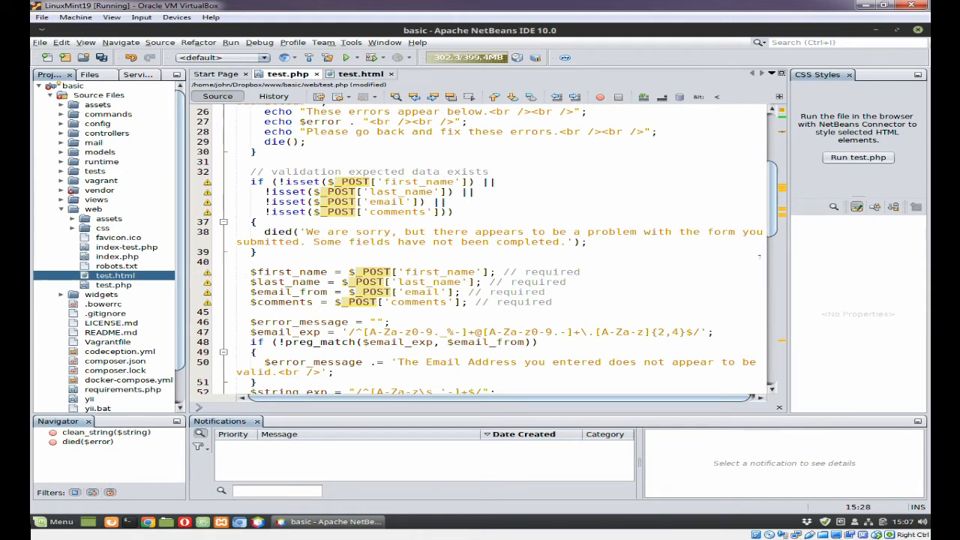
drag(768, 219, 767, 230)
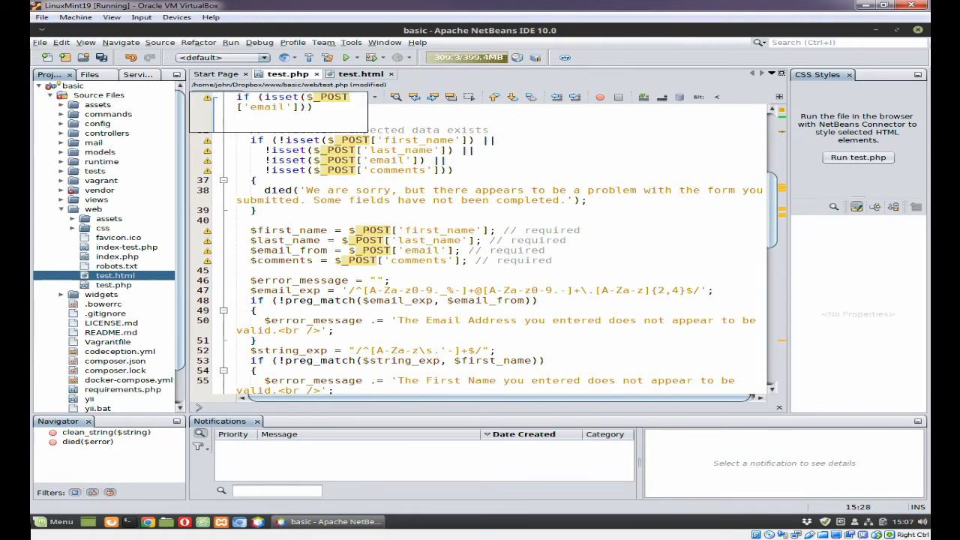
mouse_move(349, 231)
drag(348, 230, 489, 230)
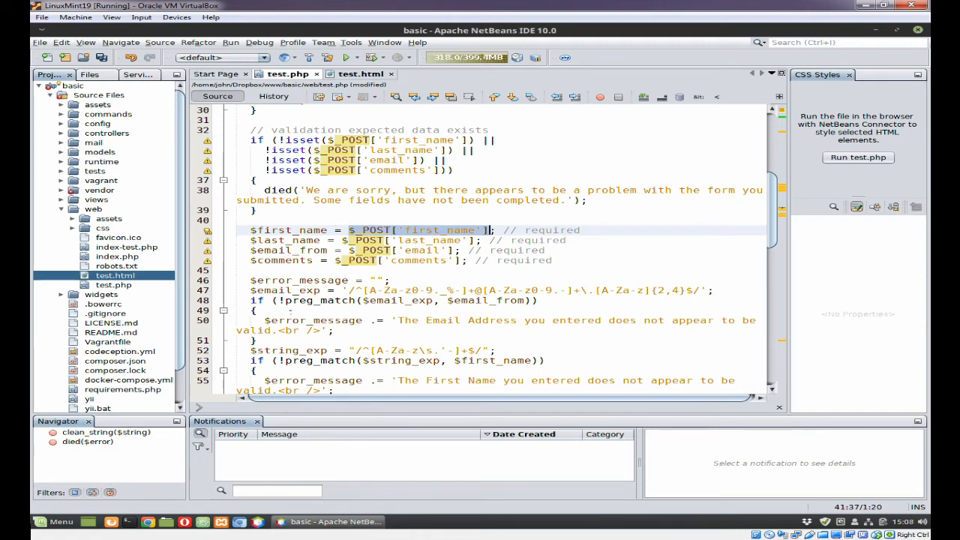
mouse_move(208, 237)
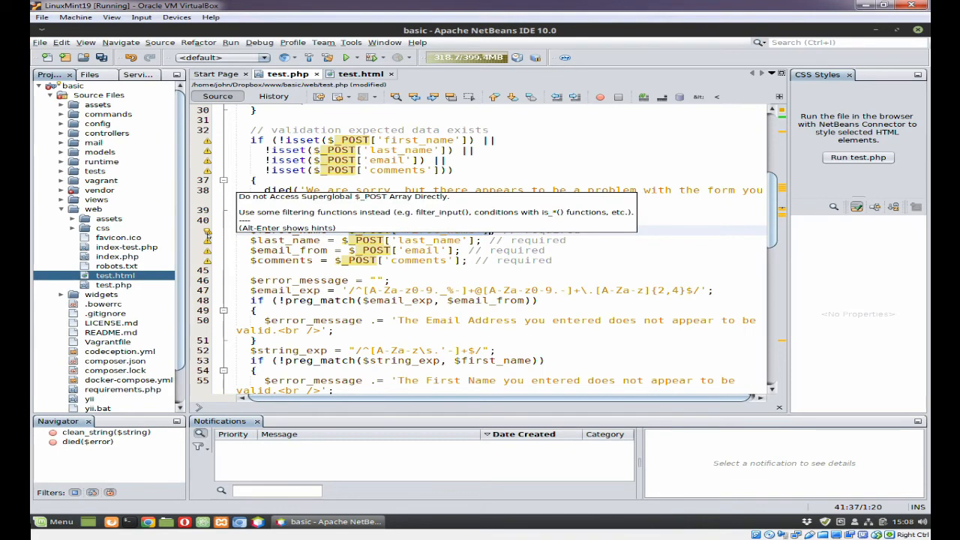
click(207, 231)
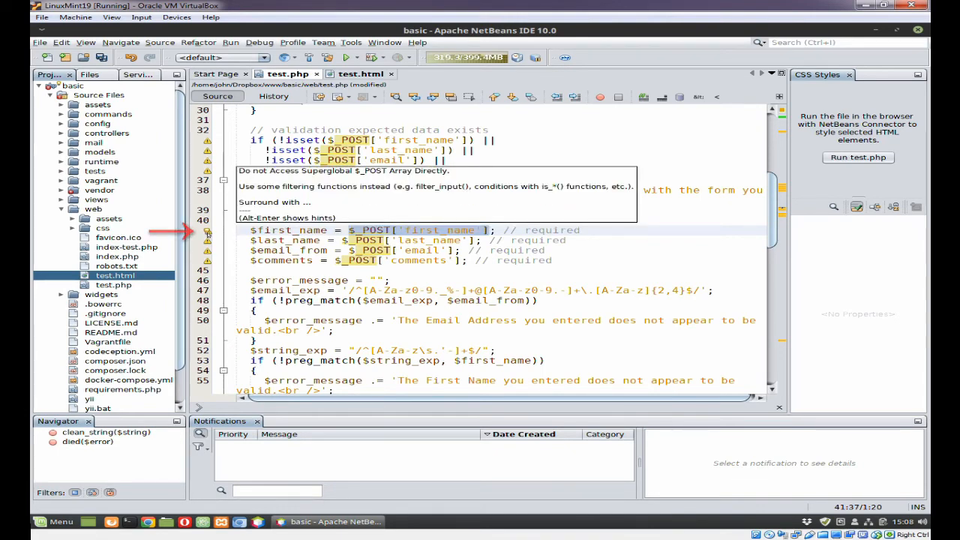
key(Return)
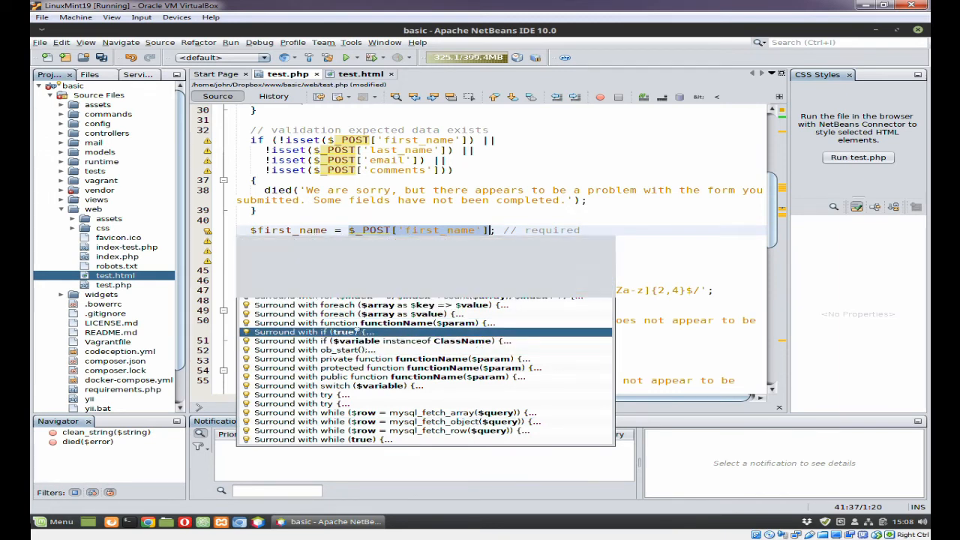
double_click(363, 331)
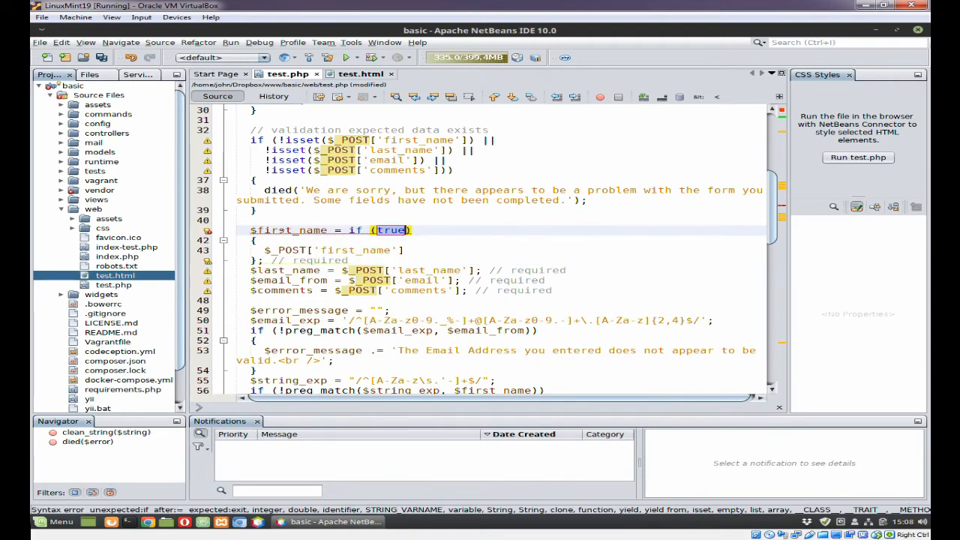
mouse_move(389, 232)
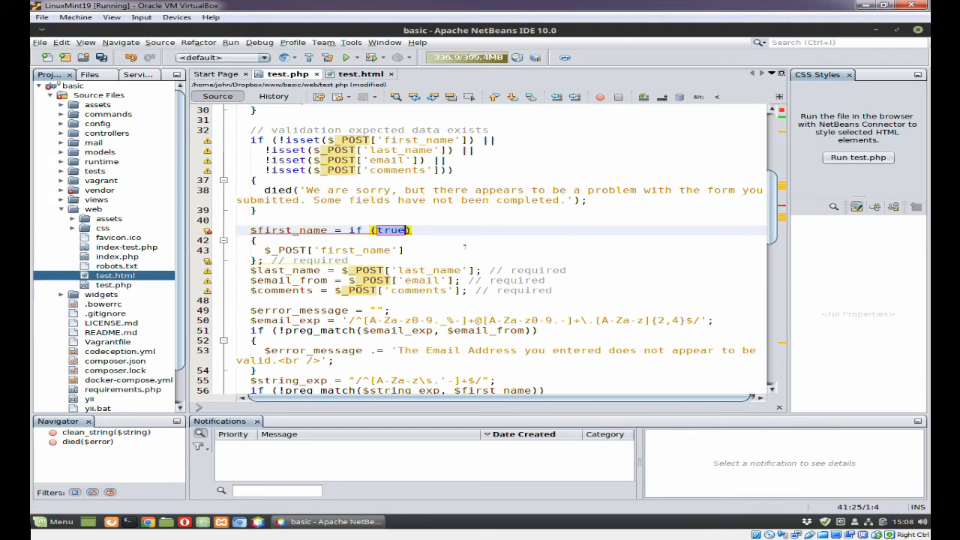
key(ctrl+z)
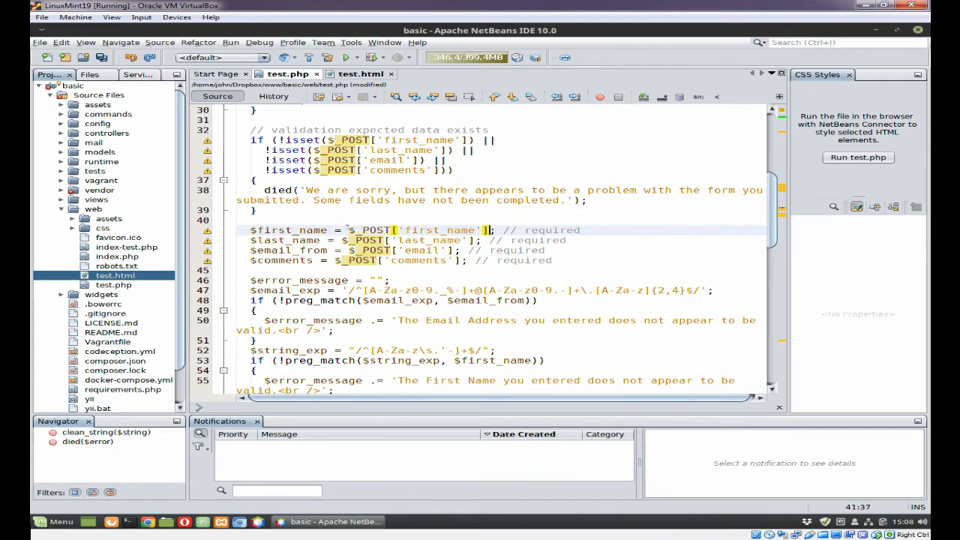
drag(348, 230, 490, 230)
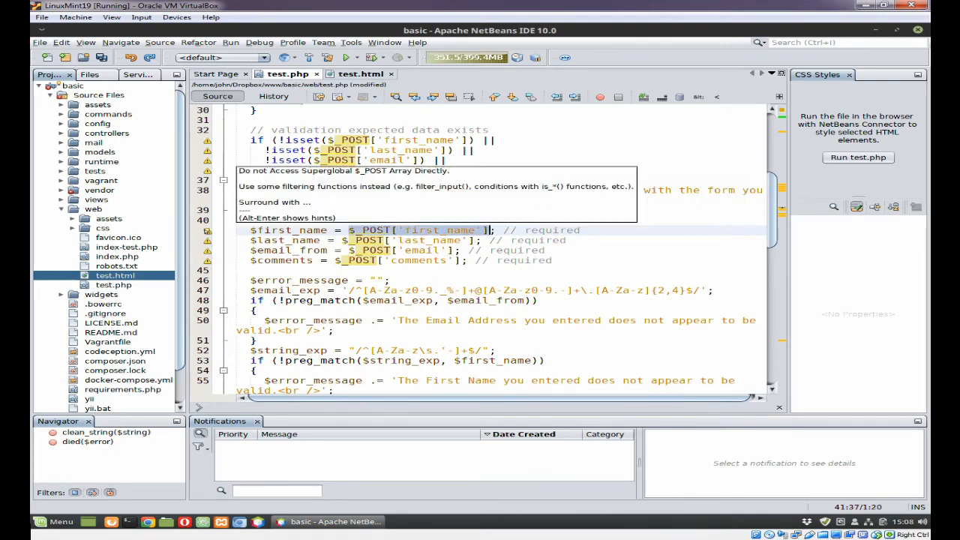
Step: Insert a htmlspecialchars() call before $_POST on line 41 using code completion
click(207, 230)
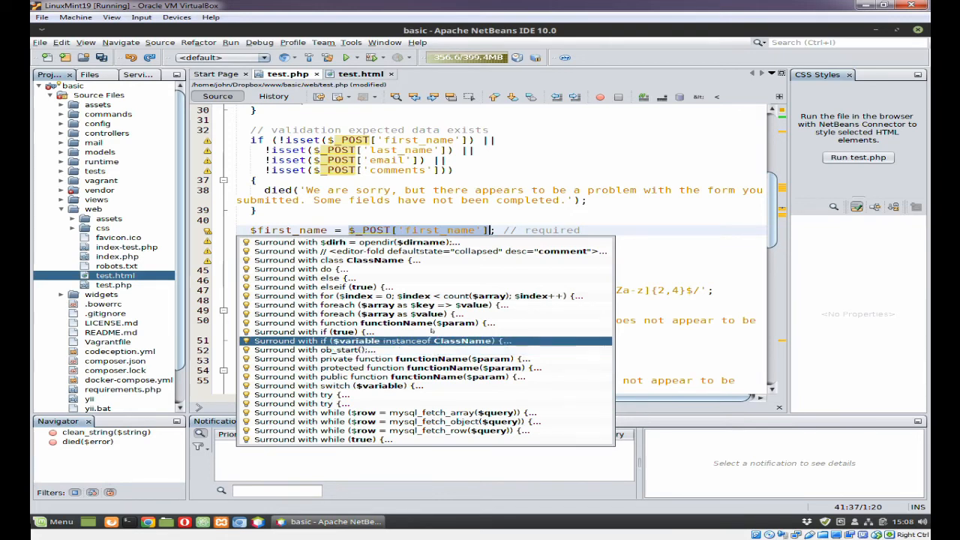
click(417, 230)
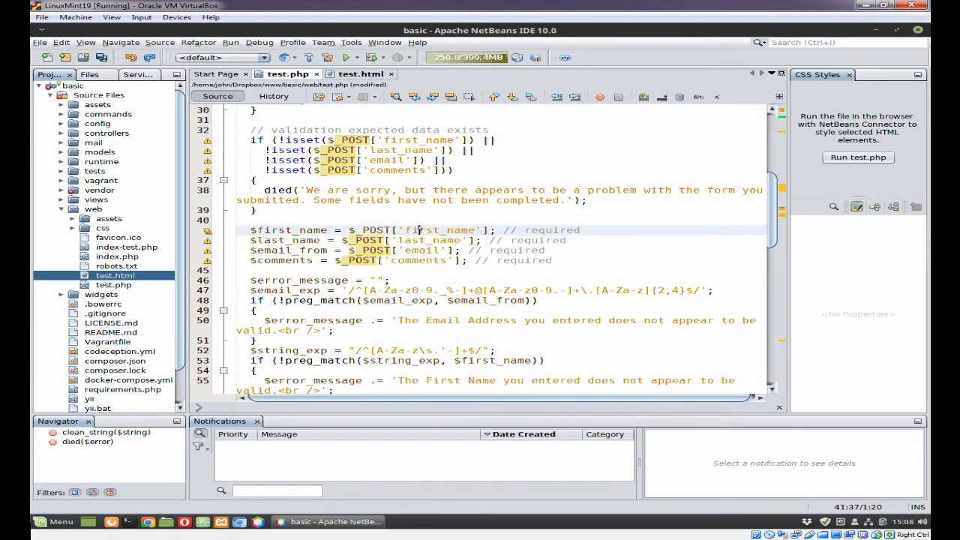
click(349, 230)
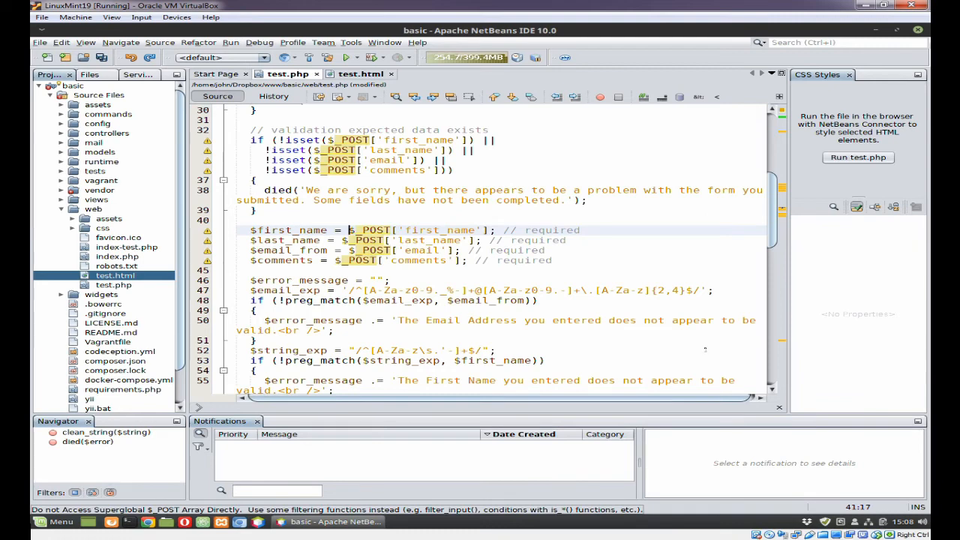
text(html)
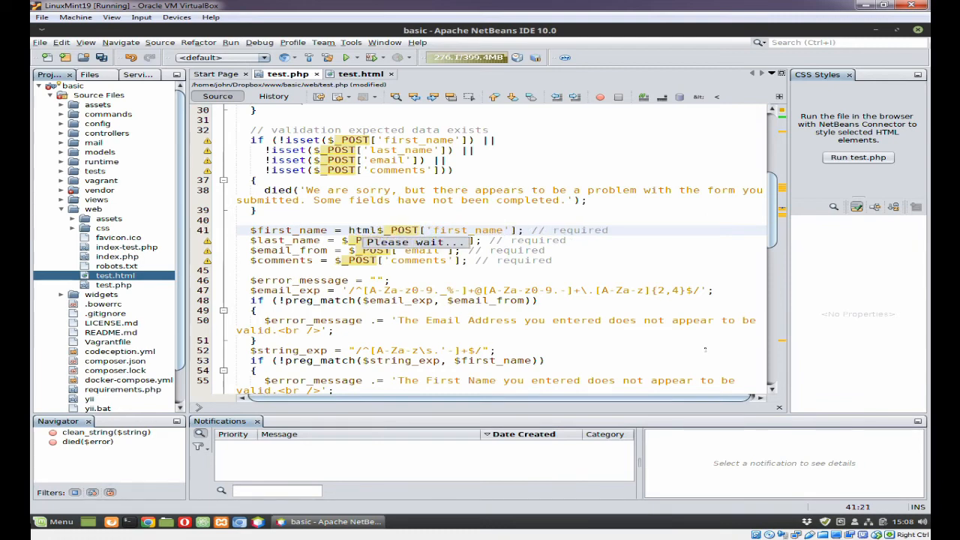
text(s)
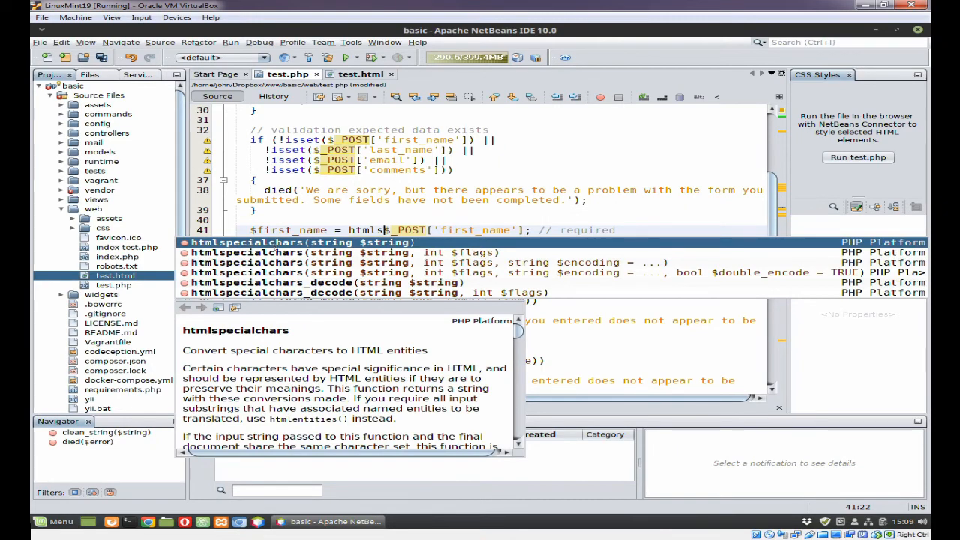
key(Escape)
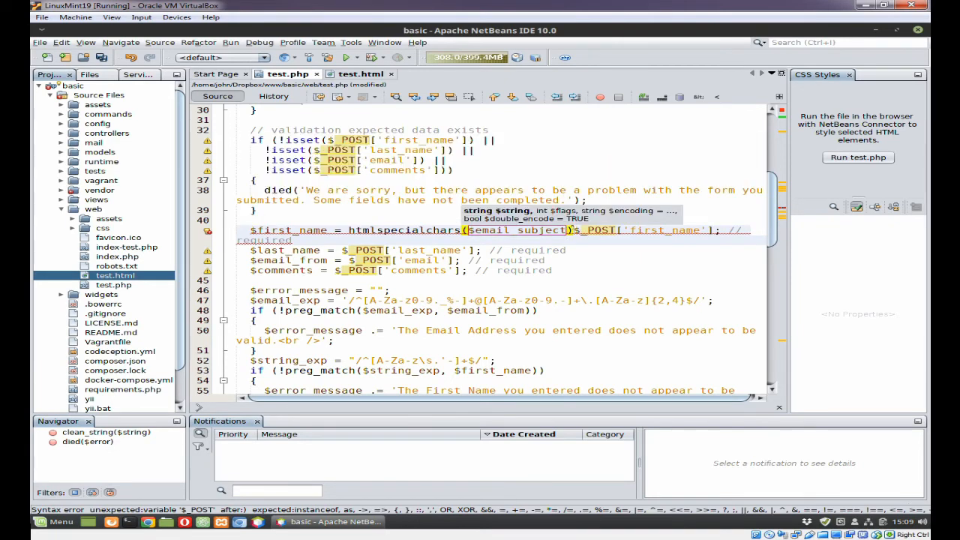
click(572, 229)
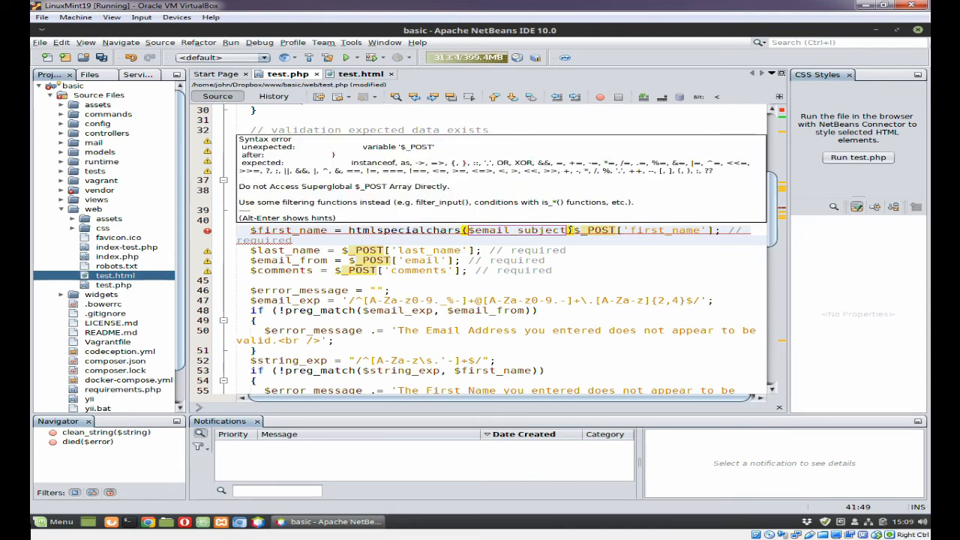
Step: Replace the $email_subject argument with $_POST['first_name'] inside htmlspecialchars()
drag(572, 229, 715, 230)
key(ctrl+c)
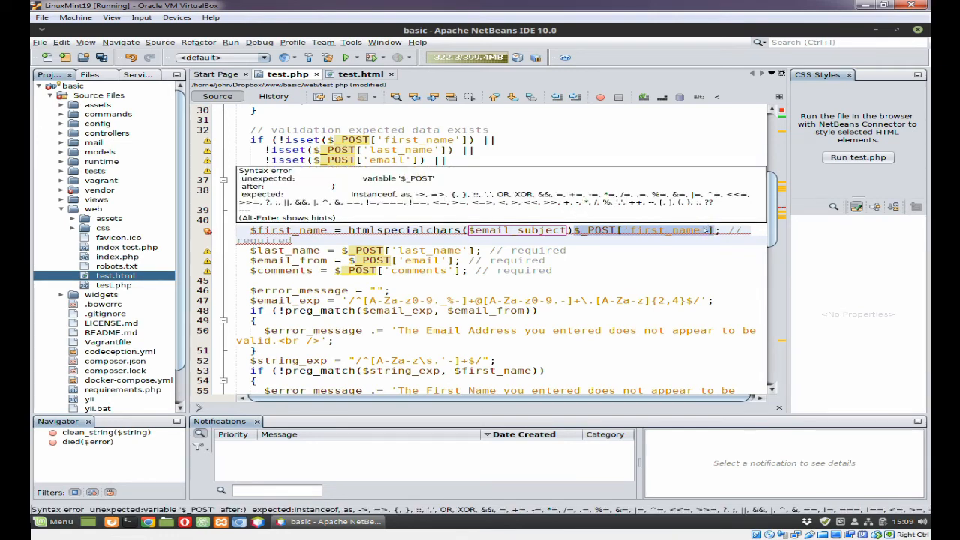
key(Delete)
click(500, 229)
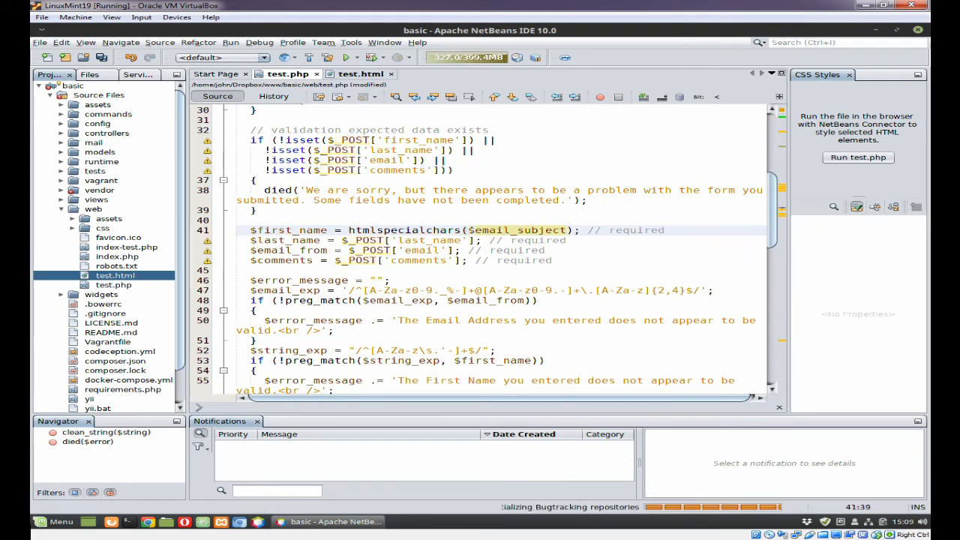
drag(468, 230, 563, 231)
key(ctrl+v)
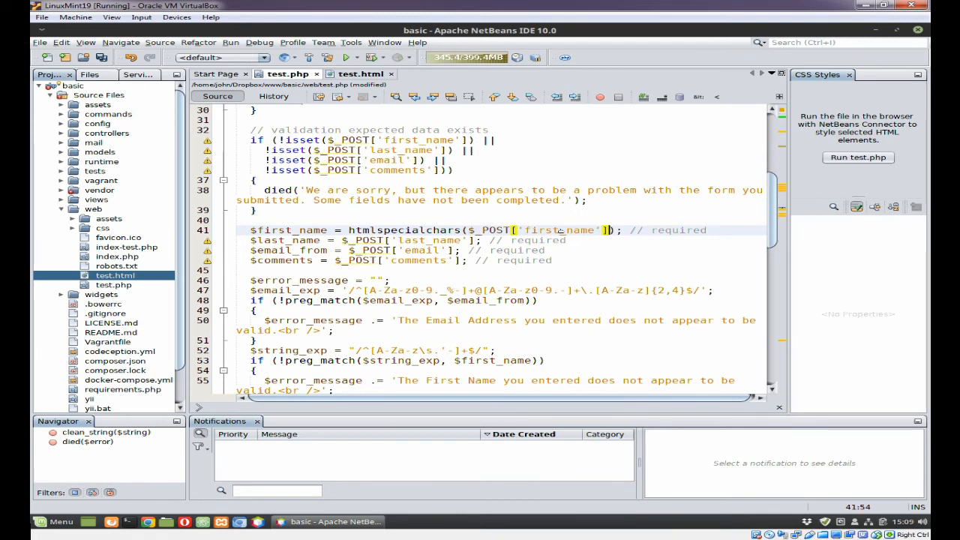
click(582, 240)
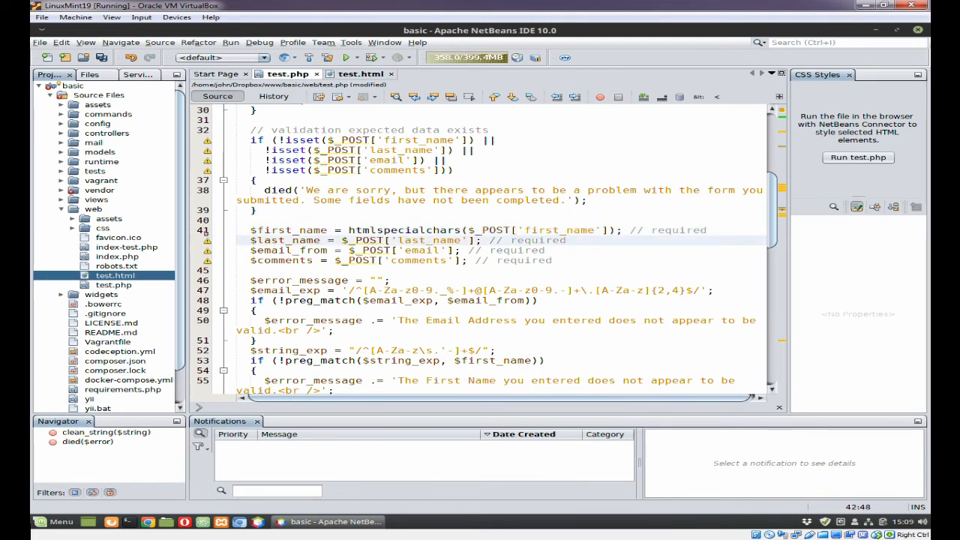
mouse_move(205, 238)
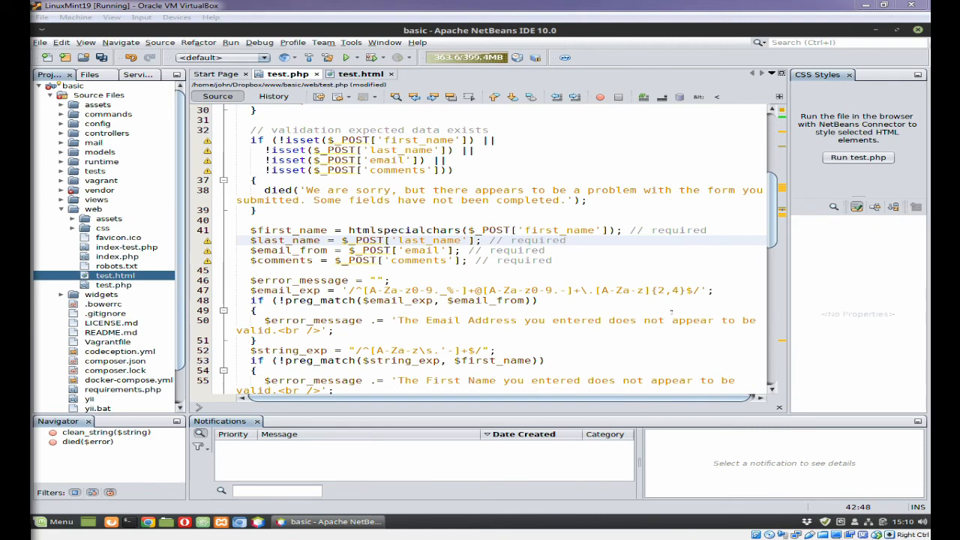
Step: In Editor > Code Completion options, uncheck Auto Popup Completion Window and Auto Popup Documentation Window, then apply
click(352, 43)
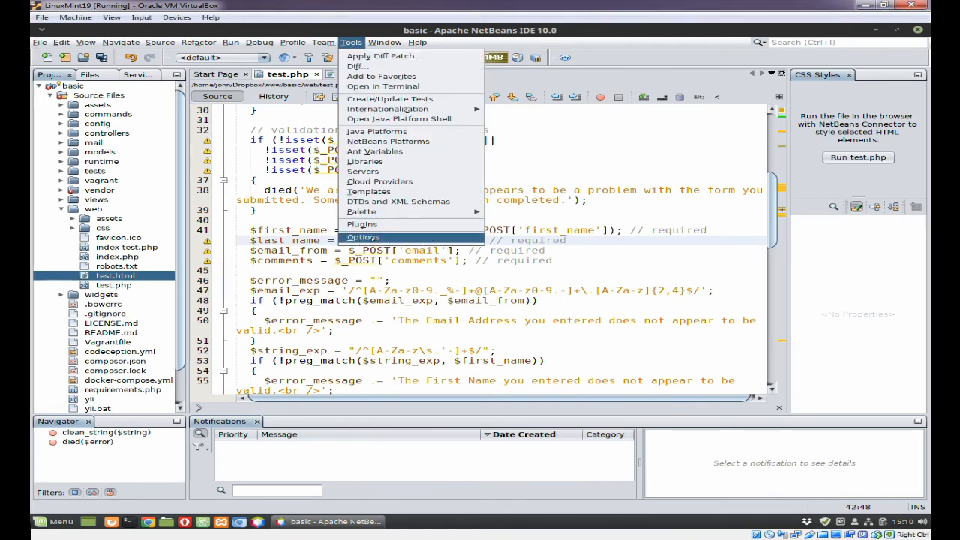
click(372, 237)
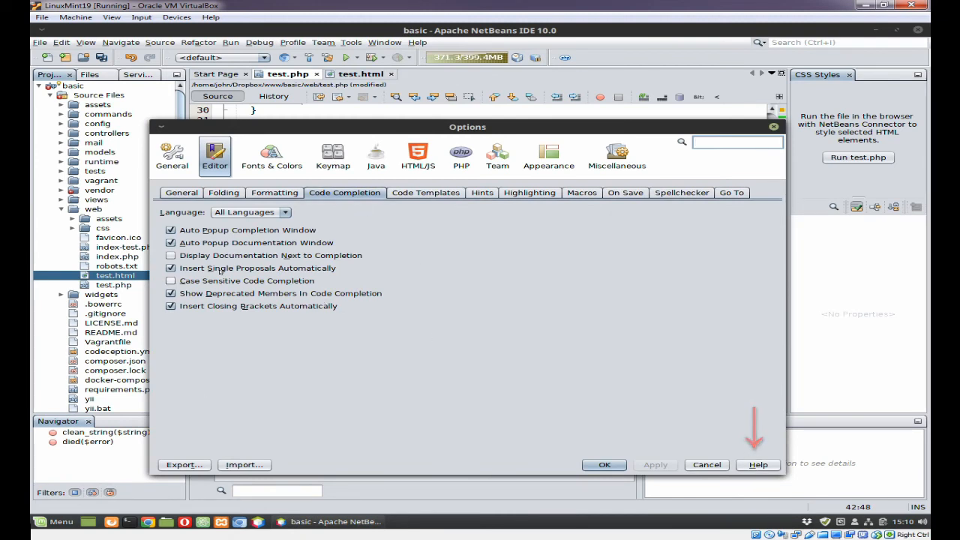
click(308, 244)
click(306, 231)
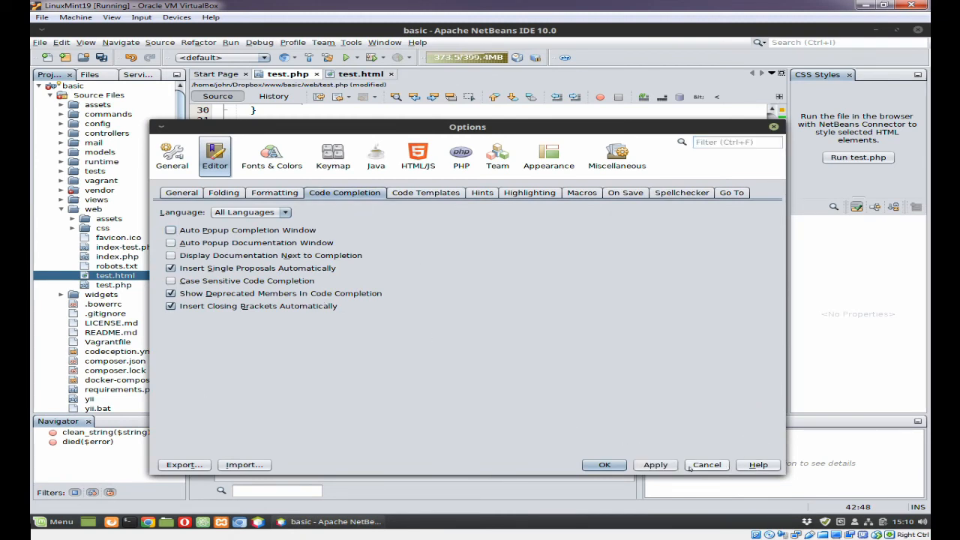
click(654, 465)
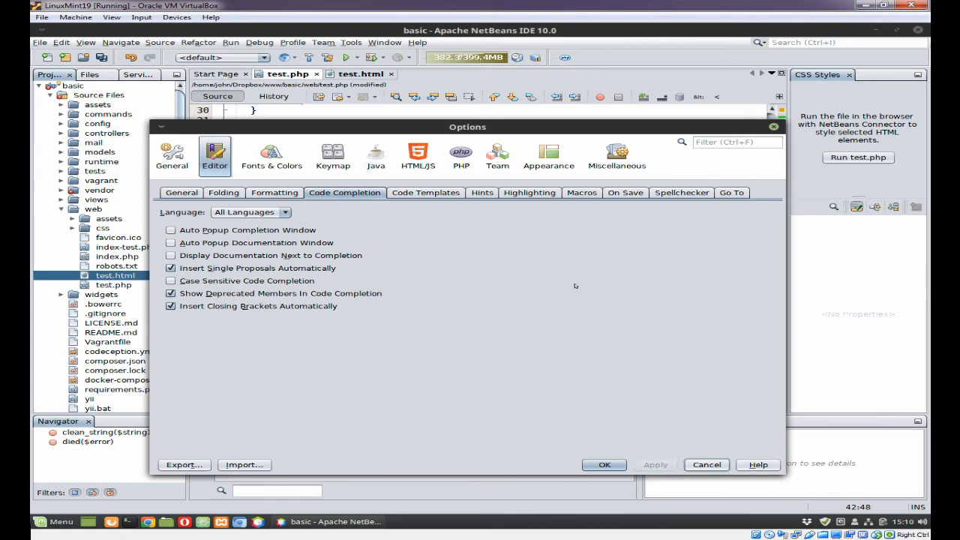
click(605, 465)
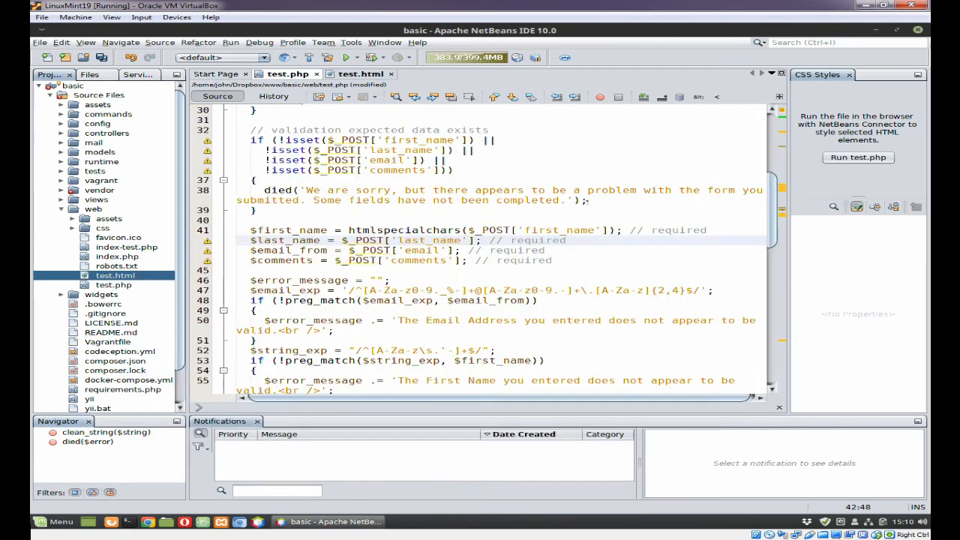